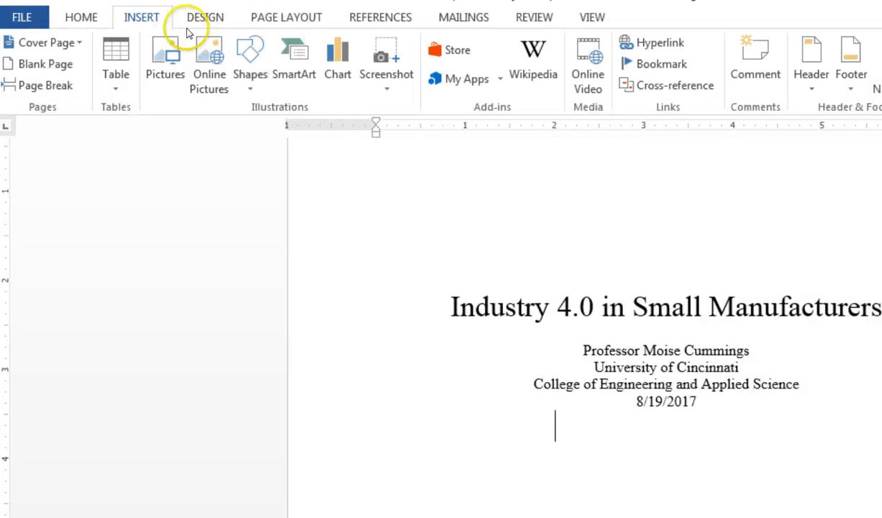
# Set the document's citation style to ISO 690 - Numerical Reference.
pyautogui.click(386, 20)
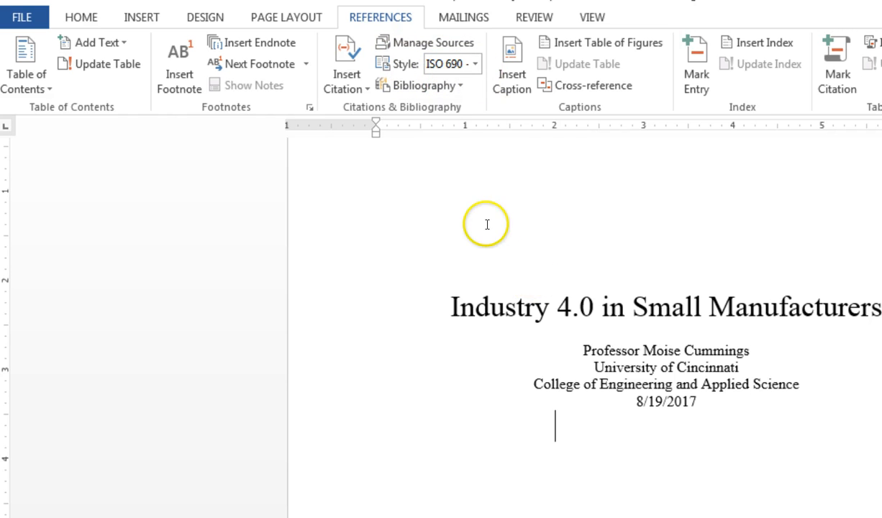
pyautogui.click(474, 65)
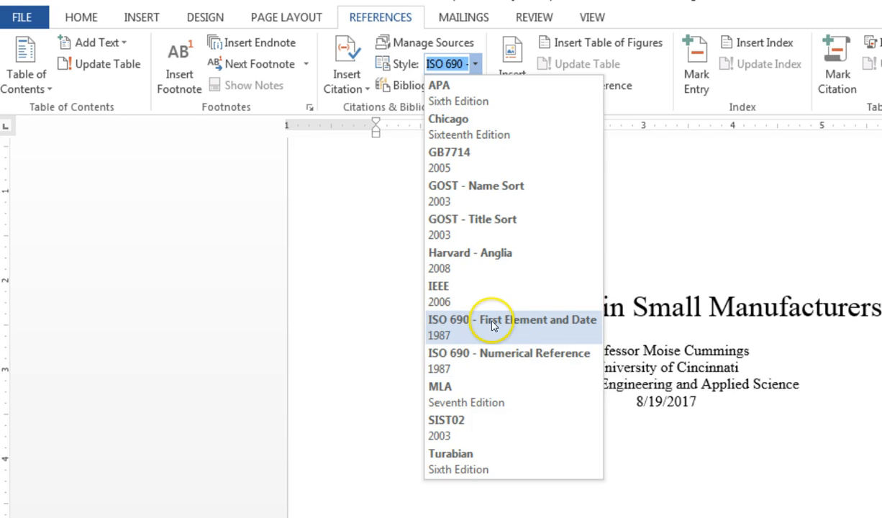
pyautogui.click(520, 360)
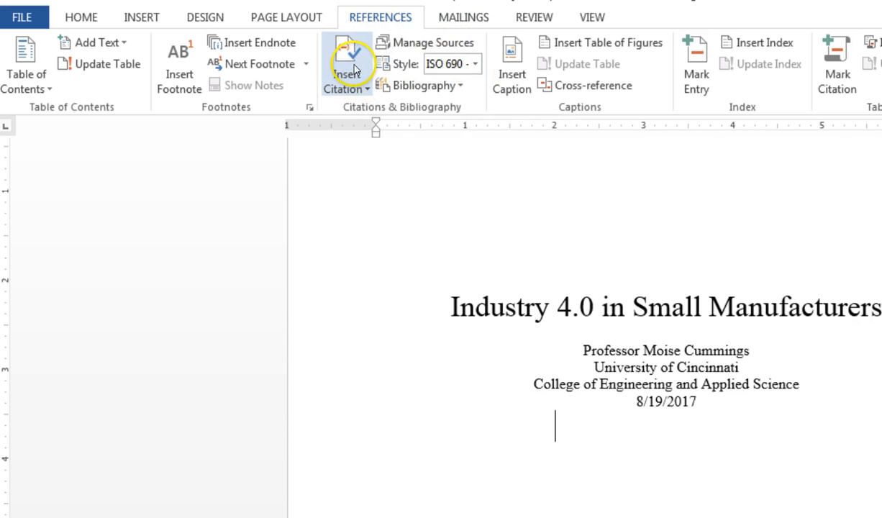
# Open the Source Manager and start a new source with the type set to Book.
pyautogui.click(430, 44)
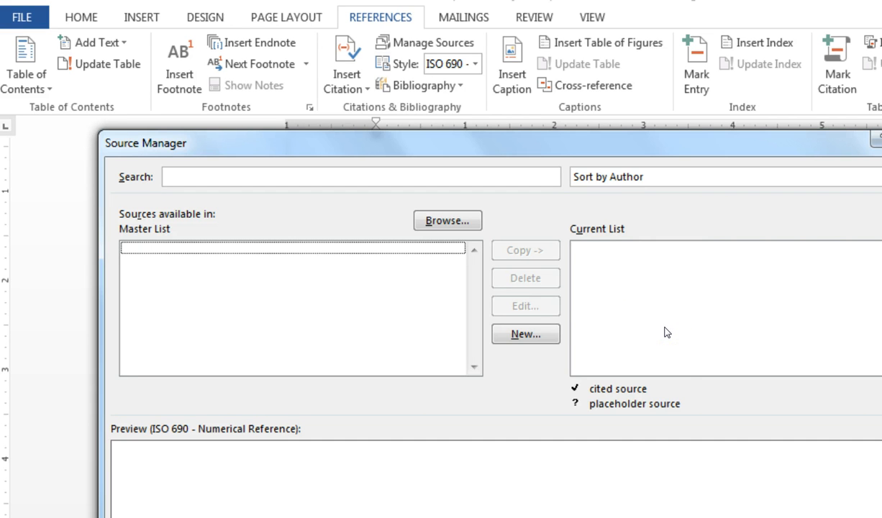
pyautogui.click(665, 332)
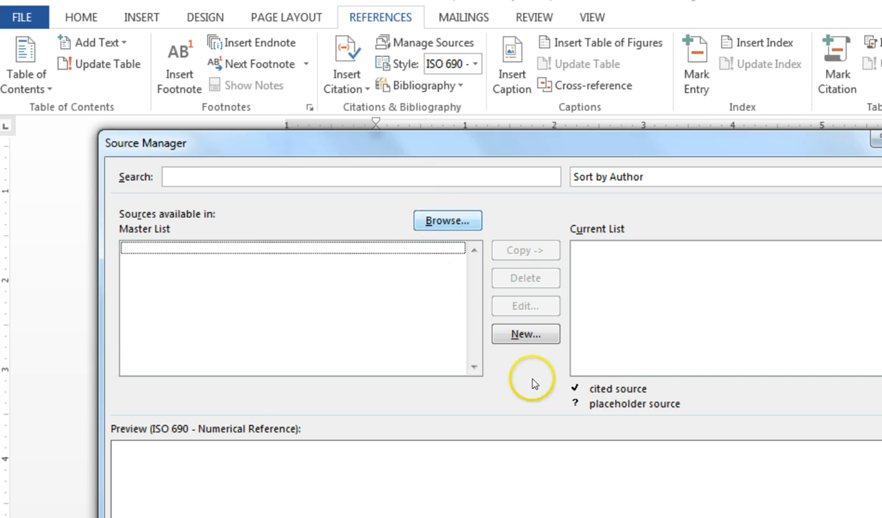
pyautogui.click(526, 336)
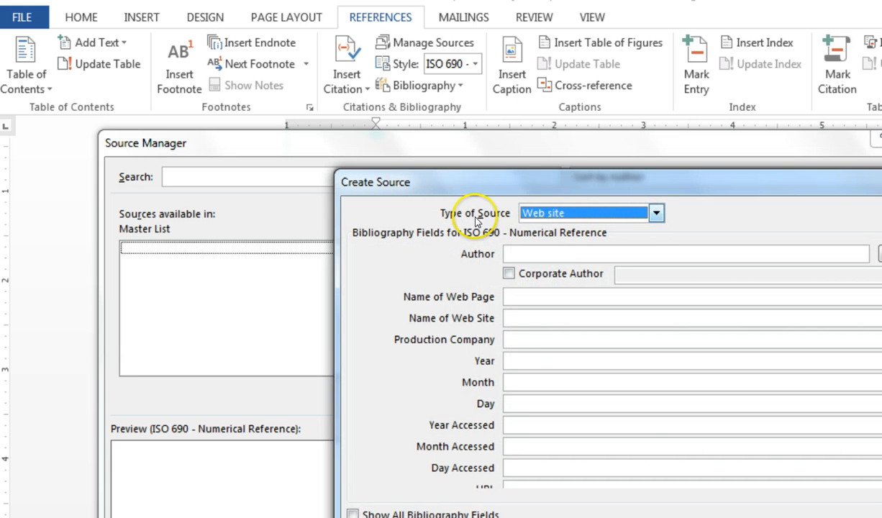
pyautogui.click(655, 216)
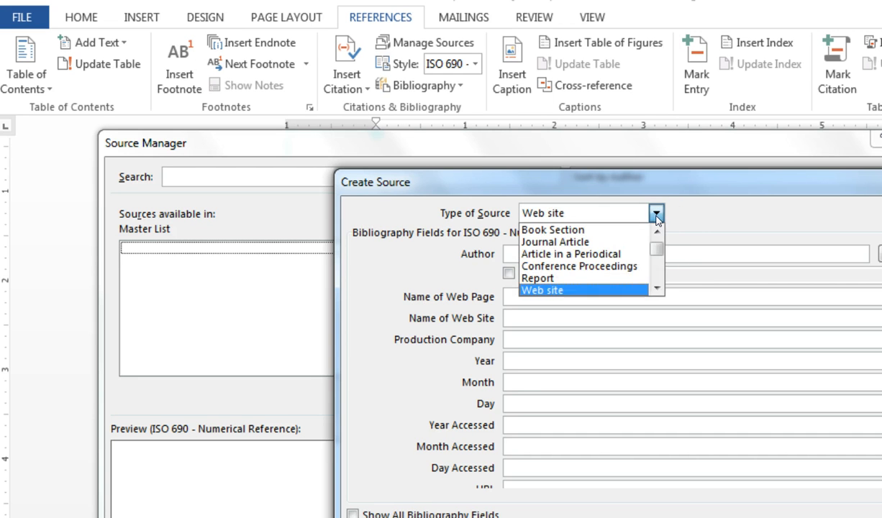
pyautogui.moveTo(657, 247); pyautogui.dragTo(659, 243)
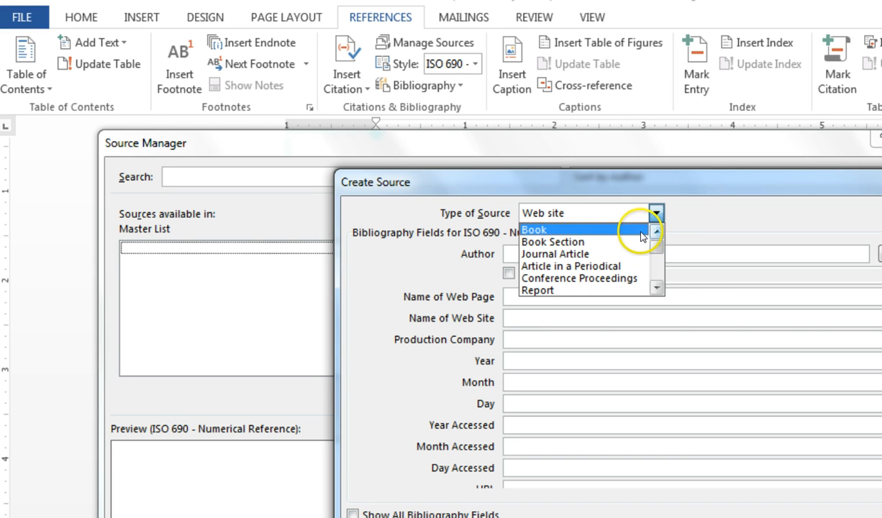
pyautogui.click(604, 230)
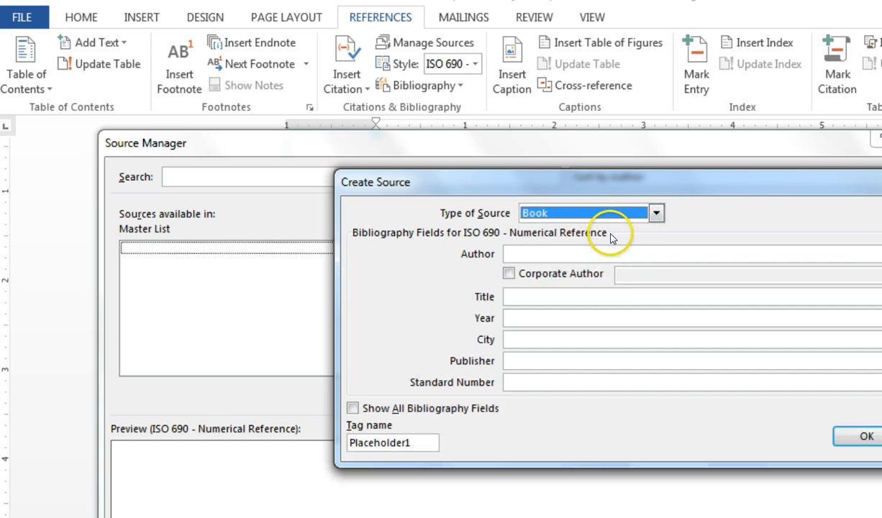
# Enter Klaus Schwab as the book's author, "The Forth Industrial Revolution" as its title and 2016 as its year.
pyautogui.click(615, 255)
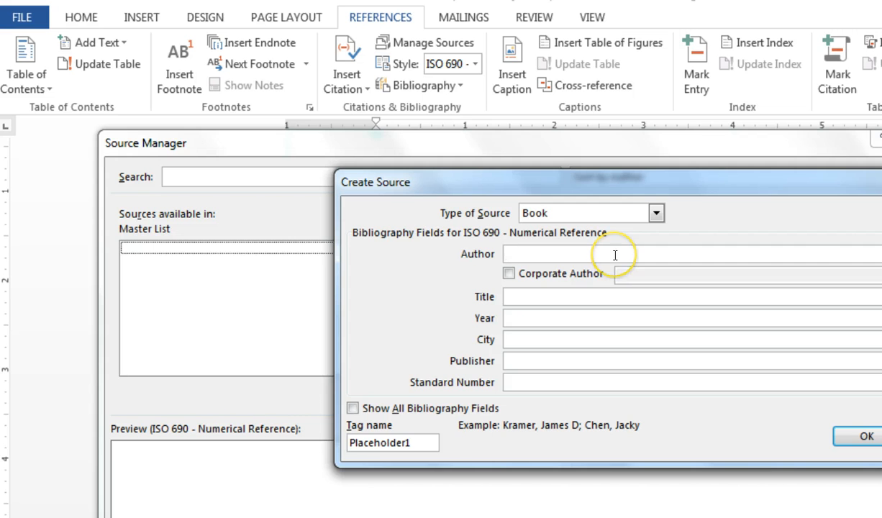
pyautogui.write('Klaus Schwab')
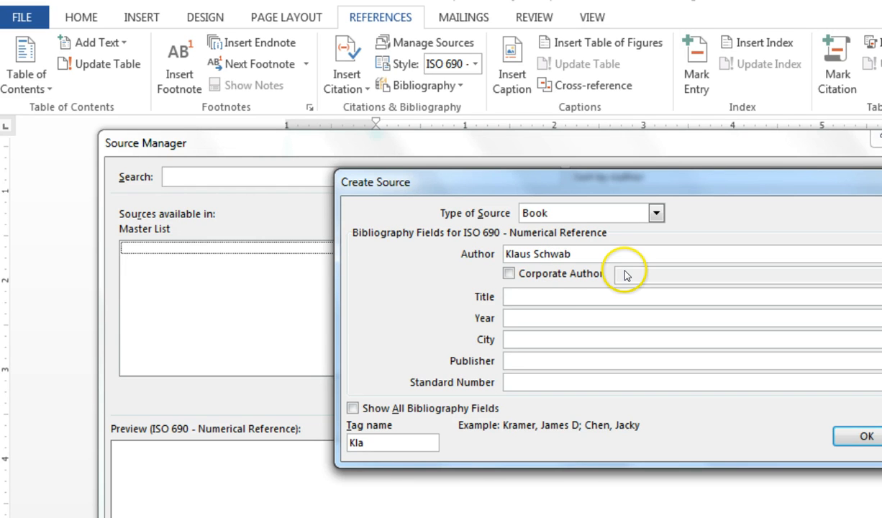
pyautogui.click(546, 294)
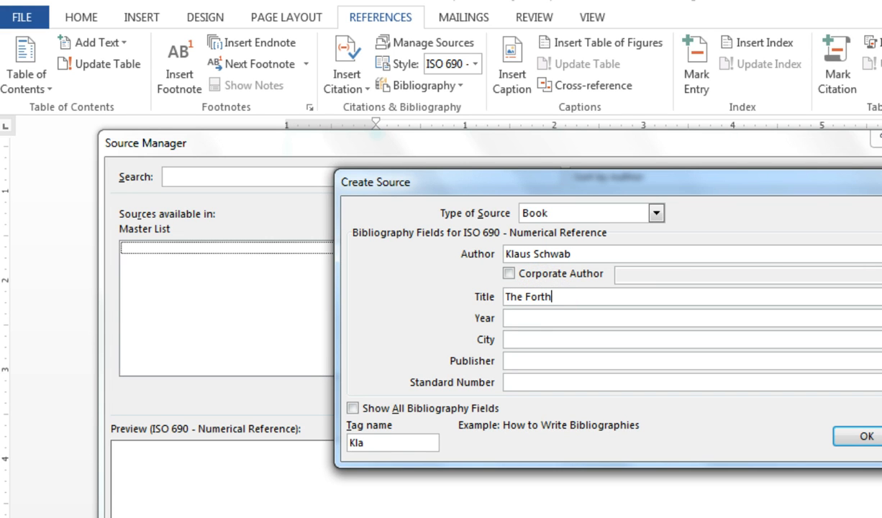
pyautogui.write('The Forth Industrial Revolution')
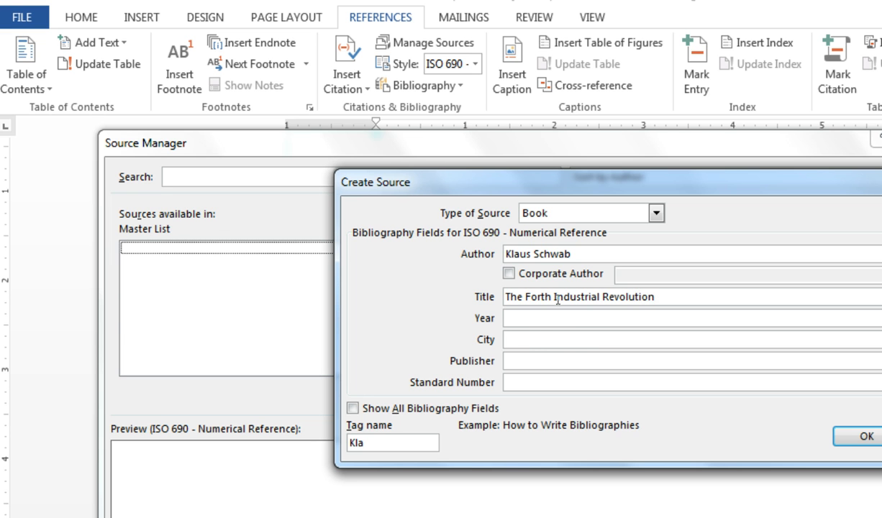
pyautogui.click(561, 321)
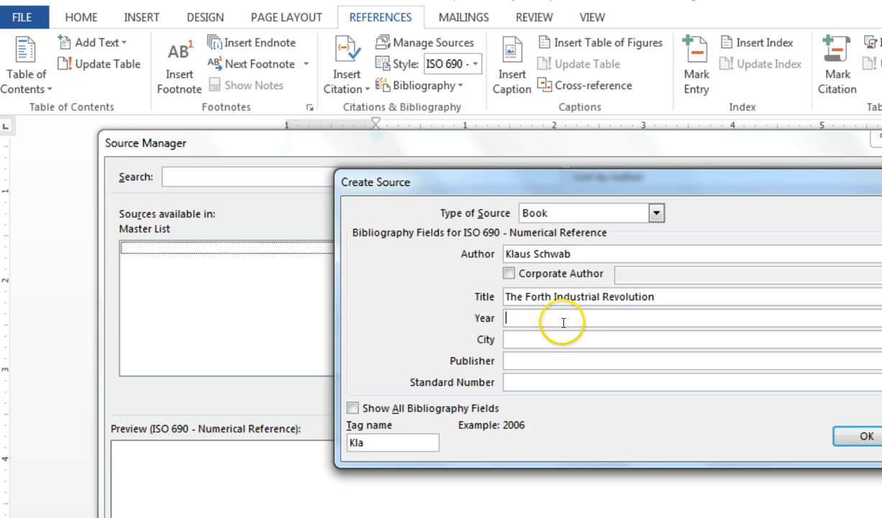
pyautogui.write('2016')
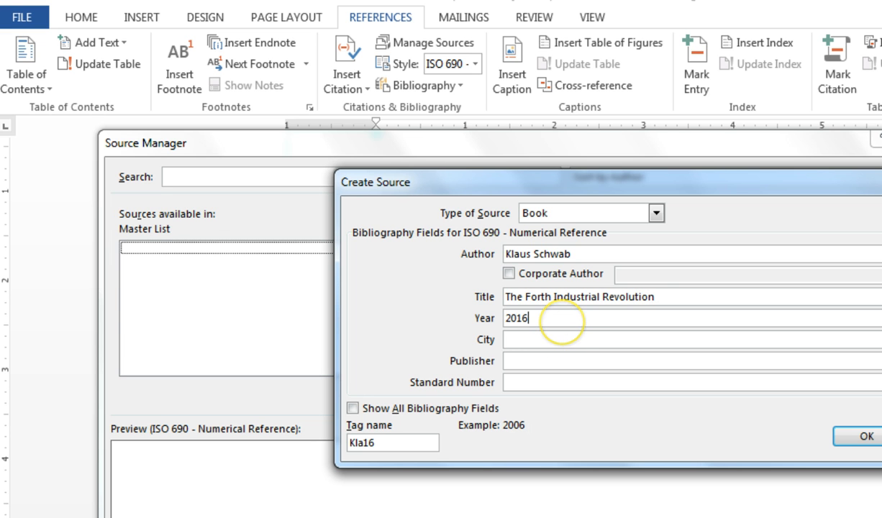
pyautogui.press('Tab')
pyautogui.write('G')
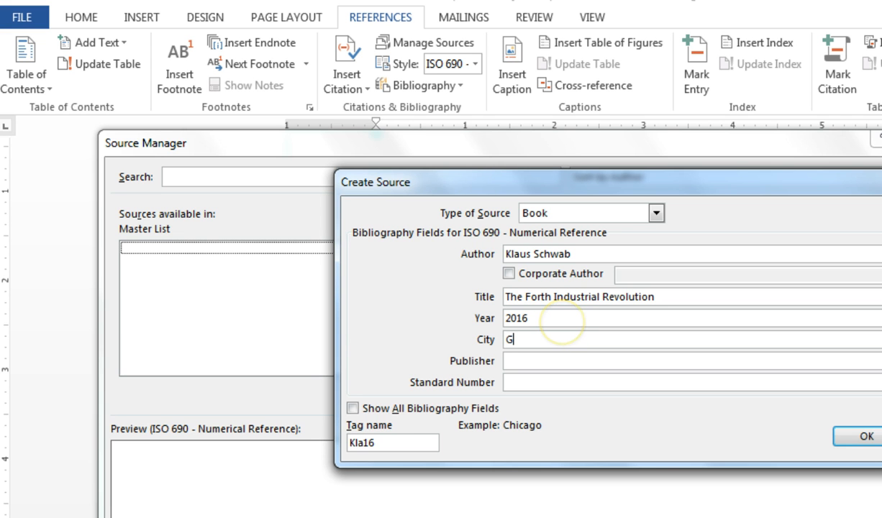
pyautogui.write('ene')
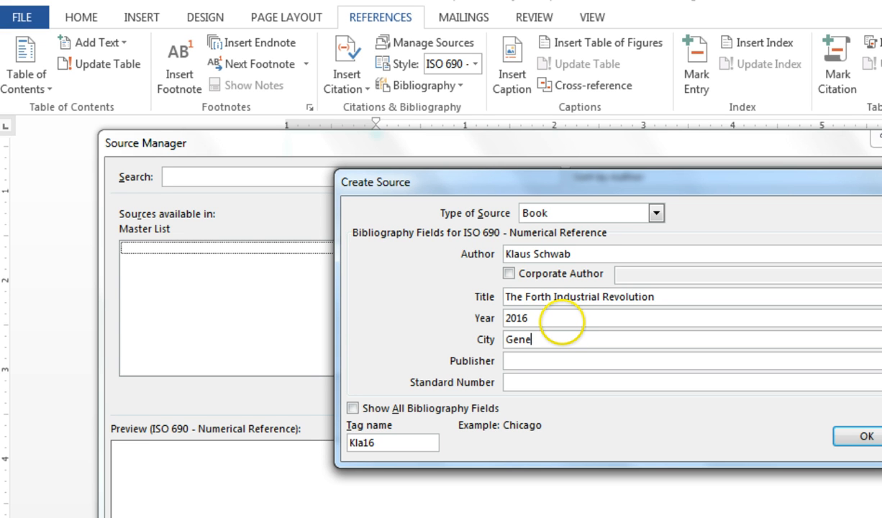
pyautogui.write('va')
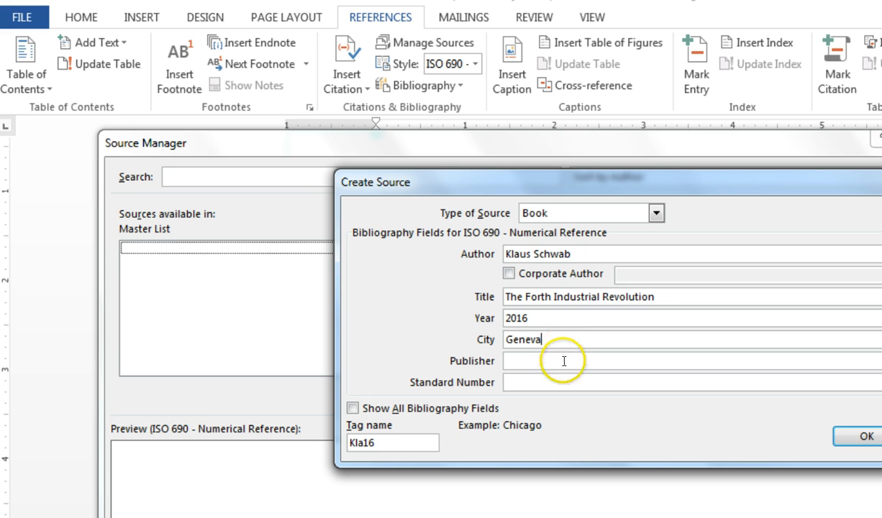
pyautogui.click(565, 360)
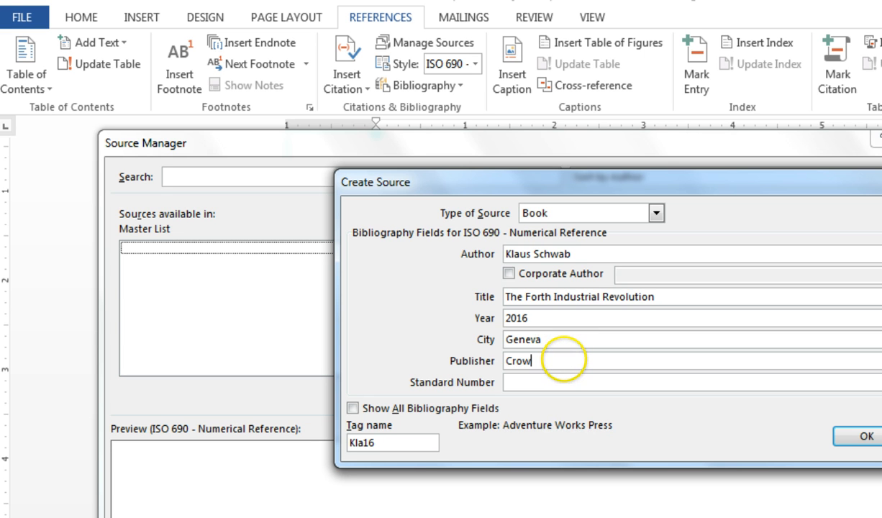
pyautogui.write('Crown Publishing')
pyautogui.click(601, 381)
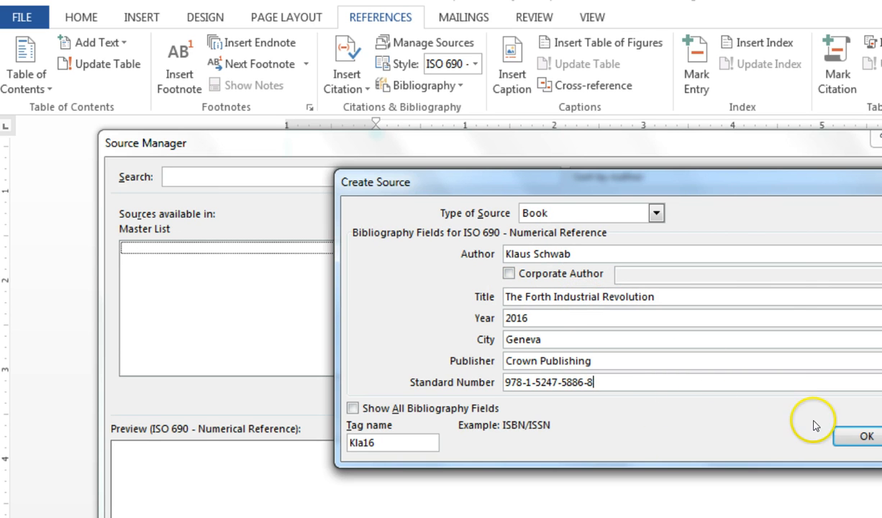
pyautogui.click(867, 435)
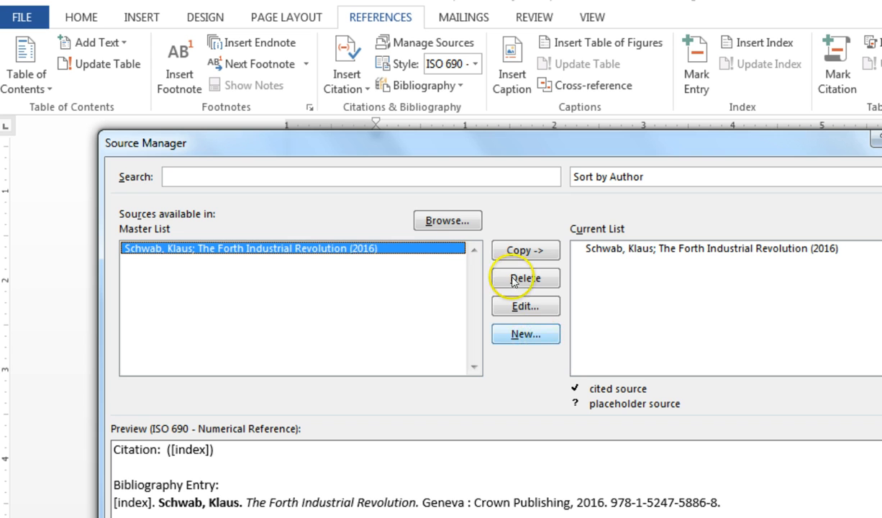
# Start another new source with the type set to Web site.
pyautogui.click(527, 336)
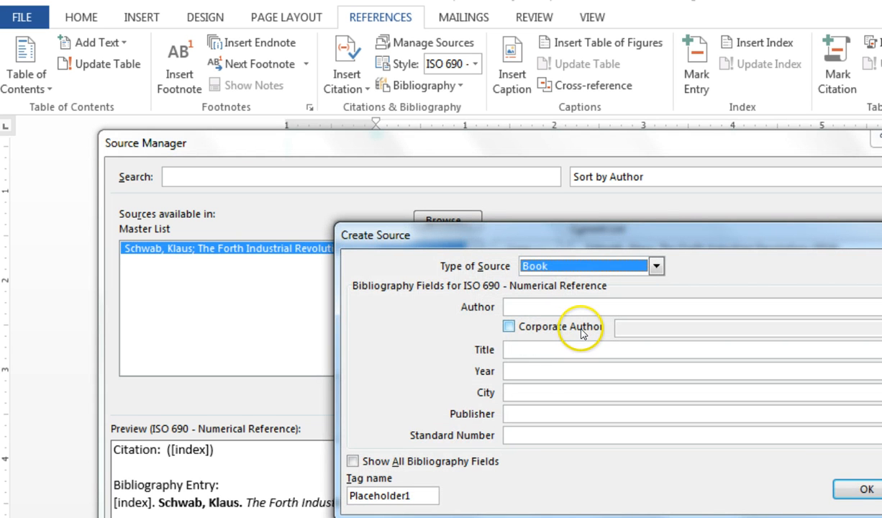
pyautogui.click(655, 272)
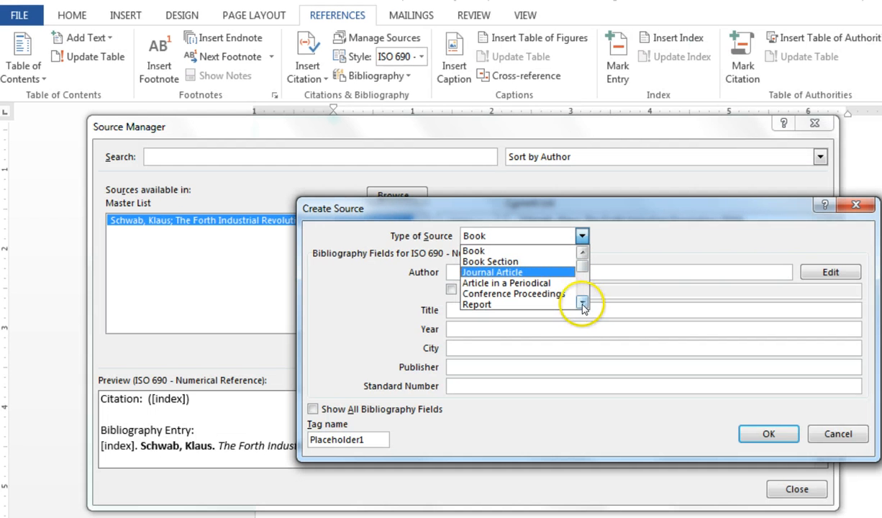
pyautogui.click(656, 340)
pyautogui.click(656, 340)
pyautogui.click(656, 340)
pyautogui.click(584, 305)
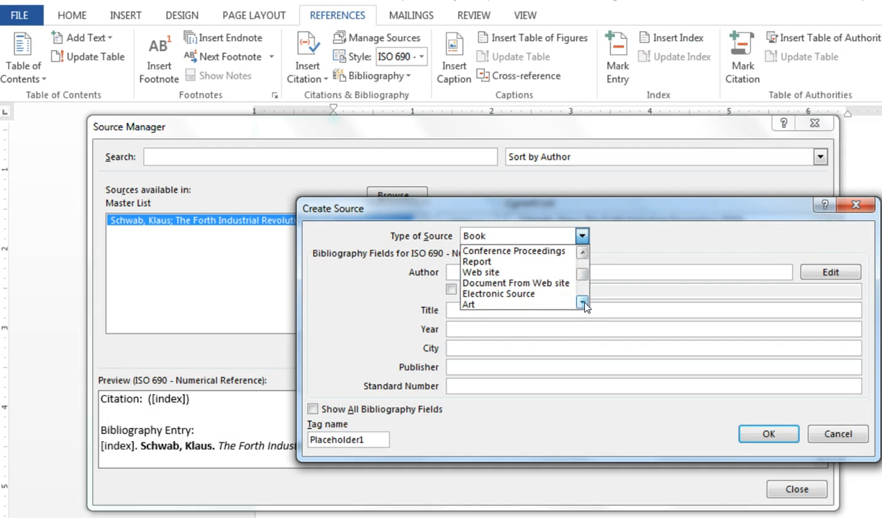
pyautogui.click(503, 272)
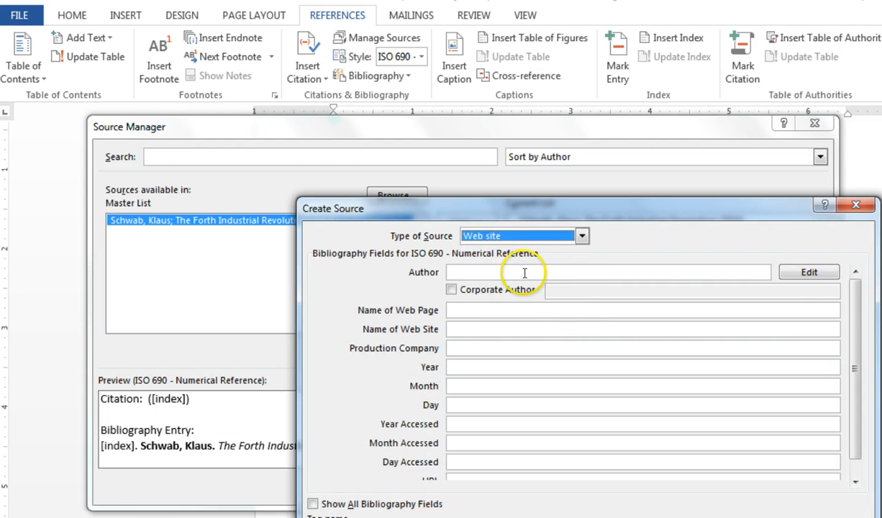
# Enter the web source's author name, web page "IIoT World - Connecting Smarts", web site "IIoT" and production company "IIoT World".
pyautogui.click(535, 274)
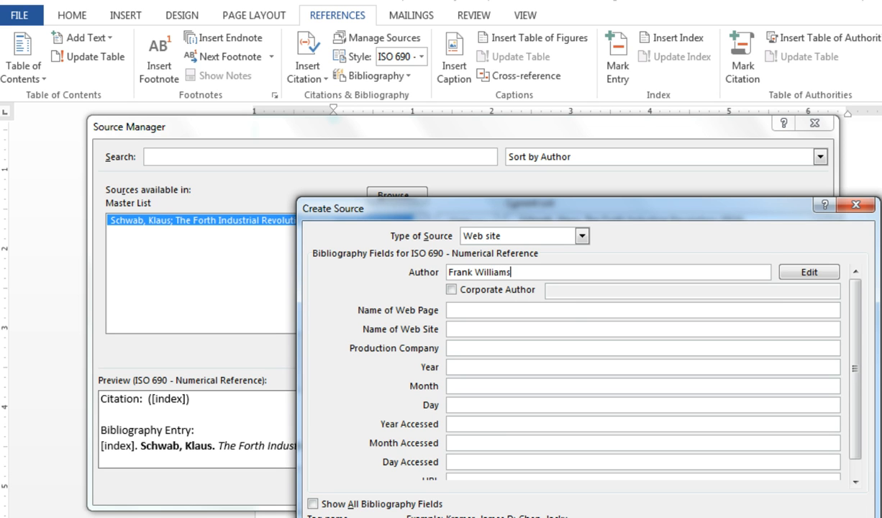
pyautogui.click(538, 310)
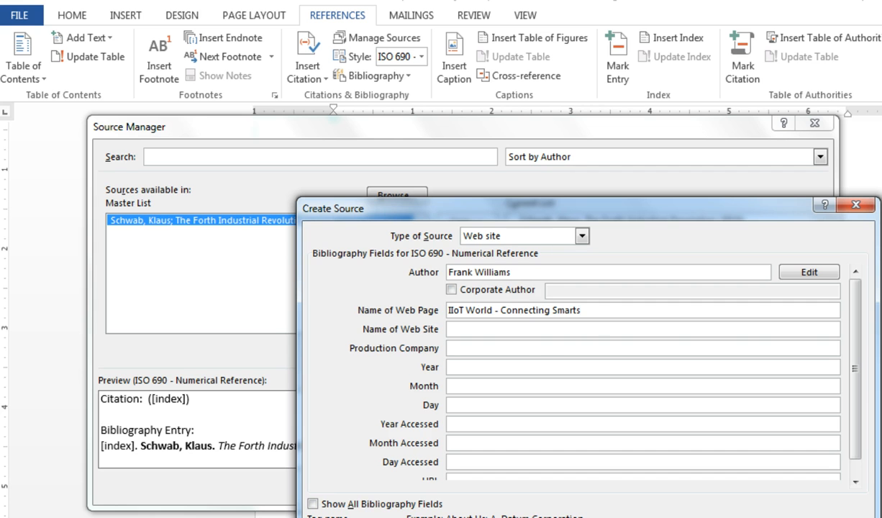
pyautogui.click(542, 329)
pyautogui.click(509, 350)
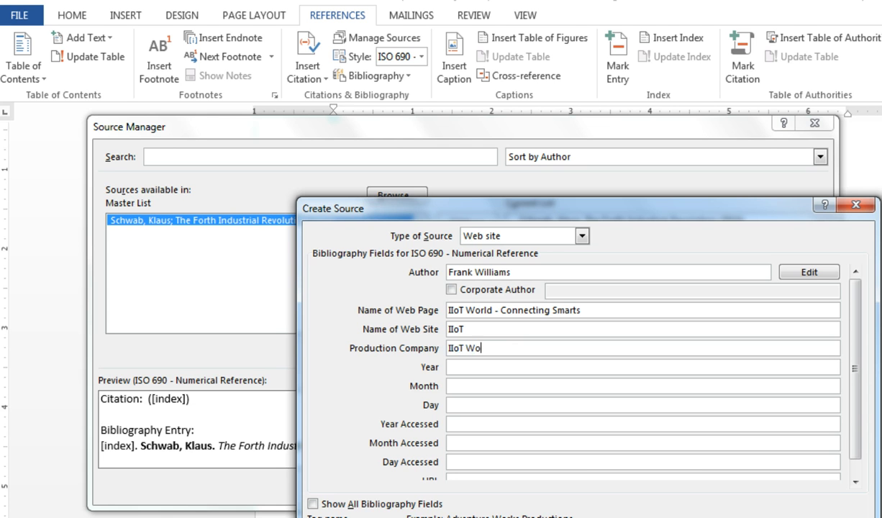
# Set the web source's year to 2017, month to August and day to NA, with an access date of 2017, August, 19.
pyautogui.click(494, 365)
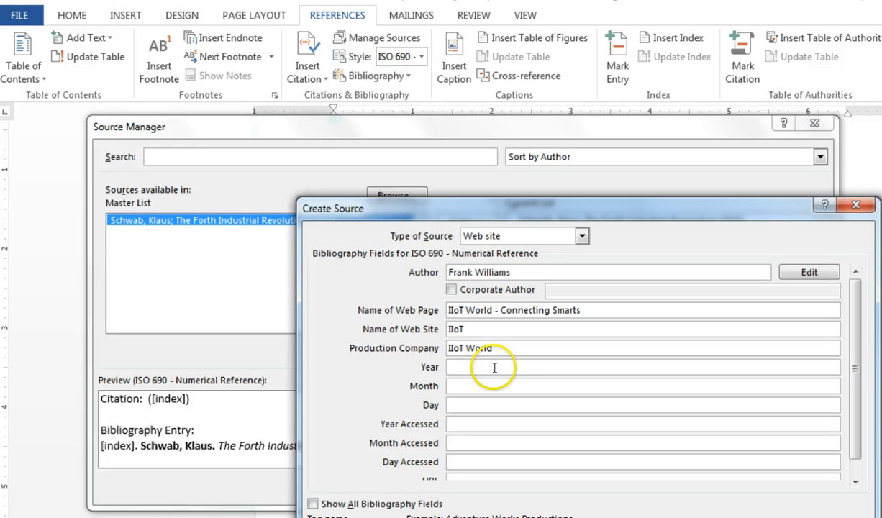
pyautogui.write('2017')
pyautogui.press('Tab')
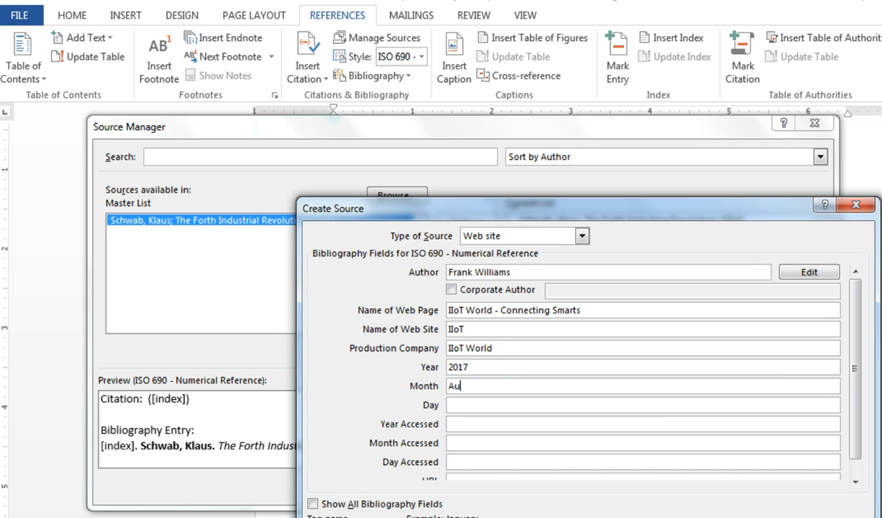
pyautogui.click(550, 408)
pyautogui.click(560, 423)
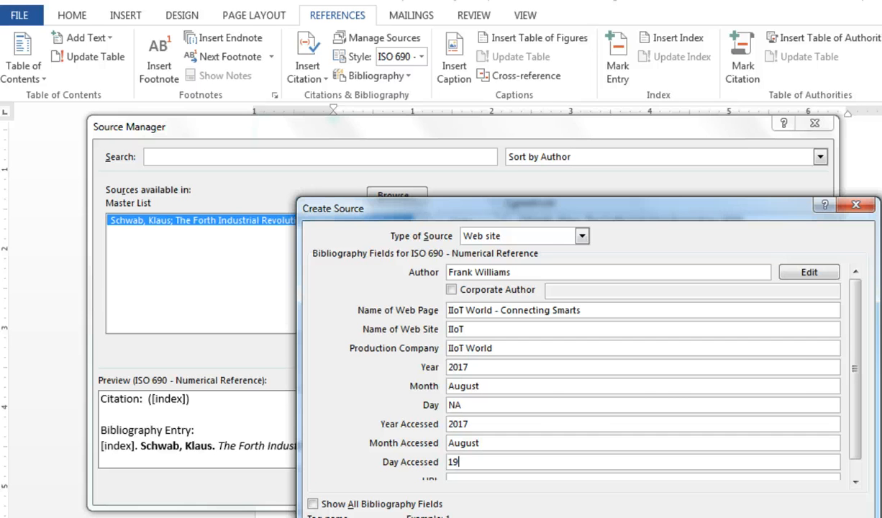
# Switch to the web browser and copy the full address of the open iiot-world.com article for the source's URL.
pyautogui.moveTo(854, 368); pyautogui.dragTo(861, 414)
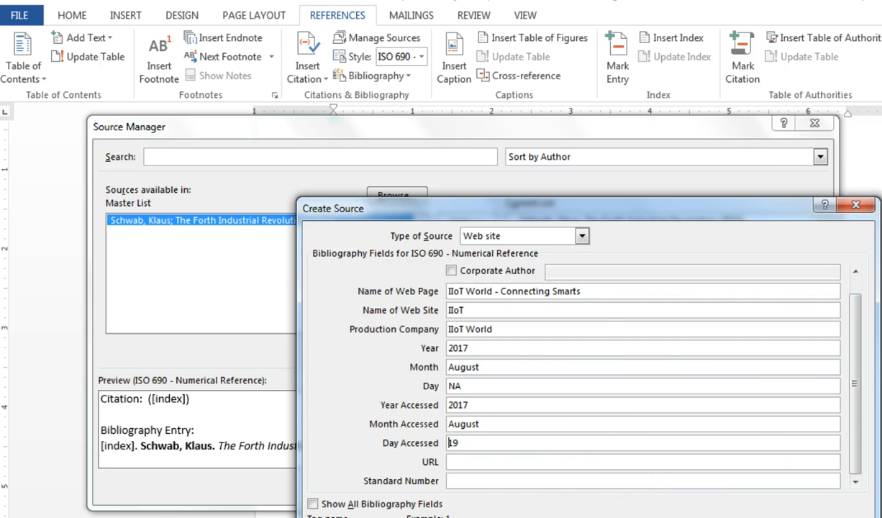
pyautogui.hotkey('alt', 'Tab')
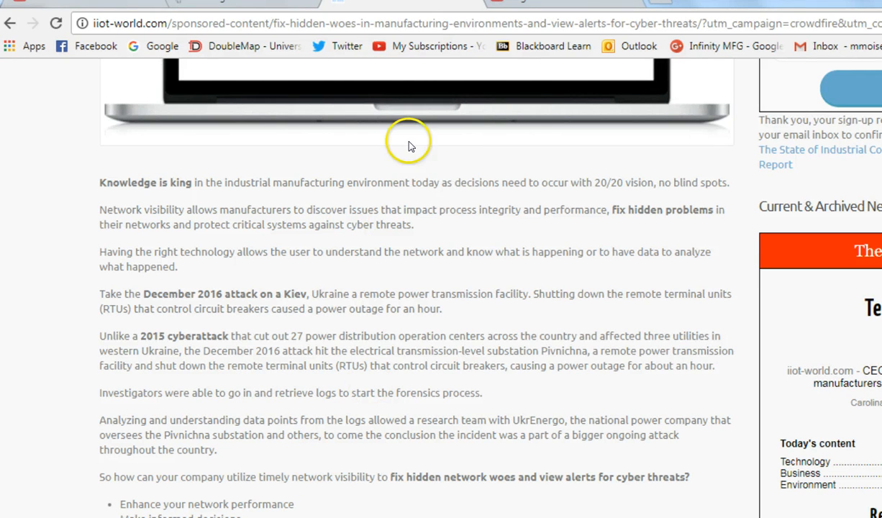
pyautogui.click(387, 24)
pyautogui.rightClick(389, 25)
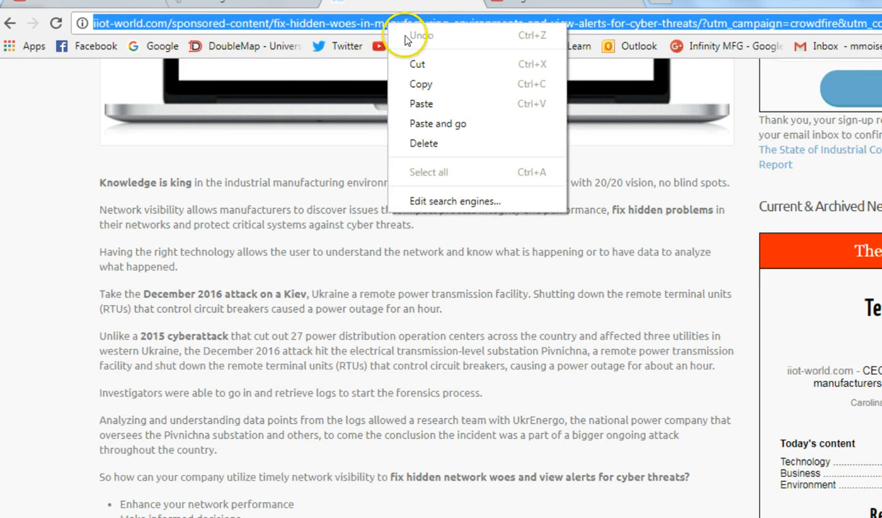
pyautogui.click(425, 84)
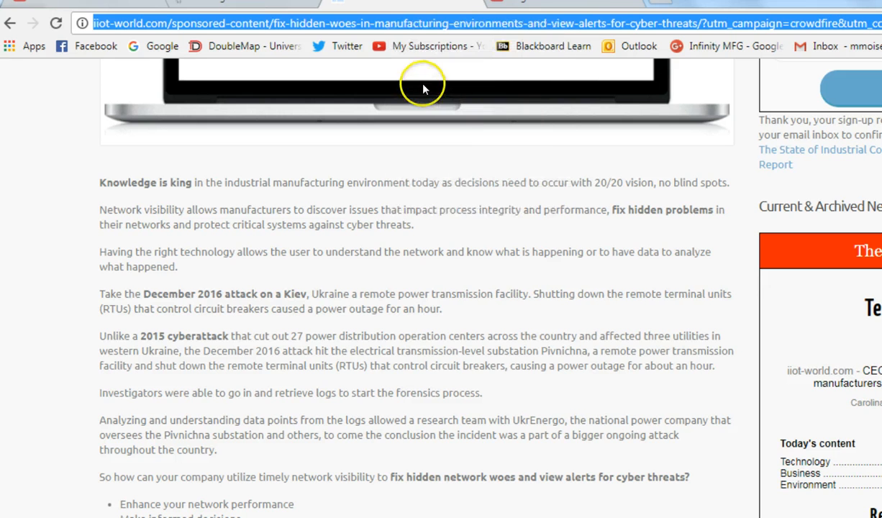
# Switch back to Word, paste the copied article address as the web source's URL, and save the source, closing the Source Manager.
pyautogui.hotkey('alt', 'Tab')
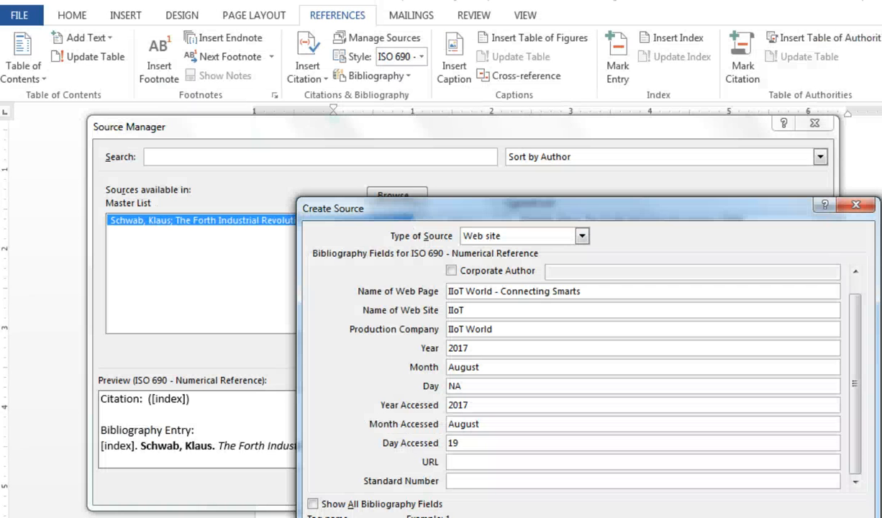
pyautogui.click(466, 460)
pyautogui.rightClick(466, 459)
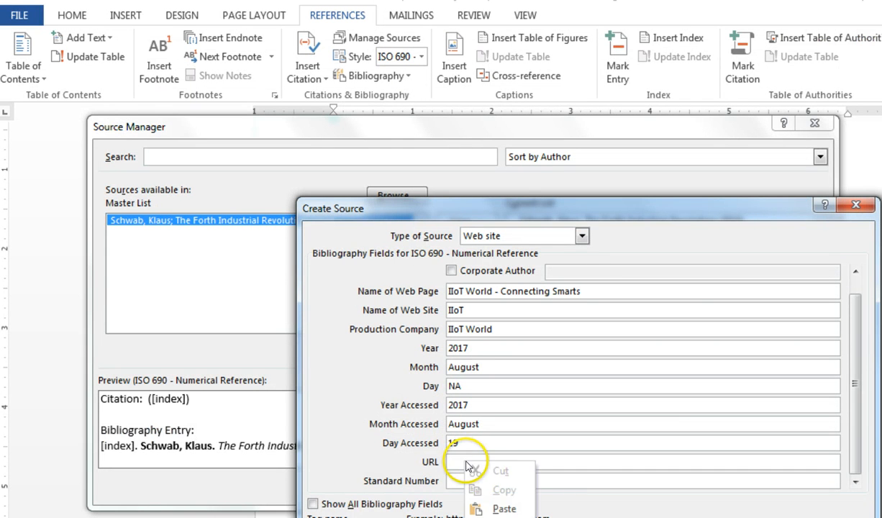
pyautogui.click(503, 495)
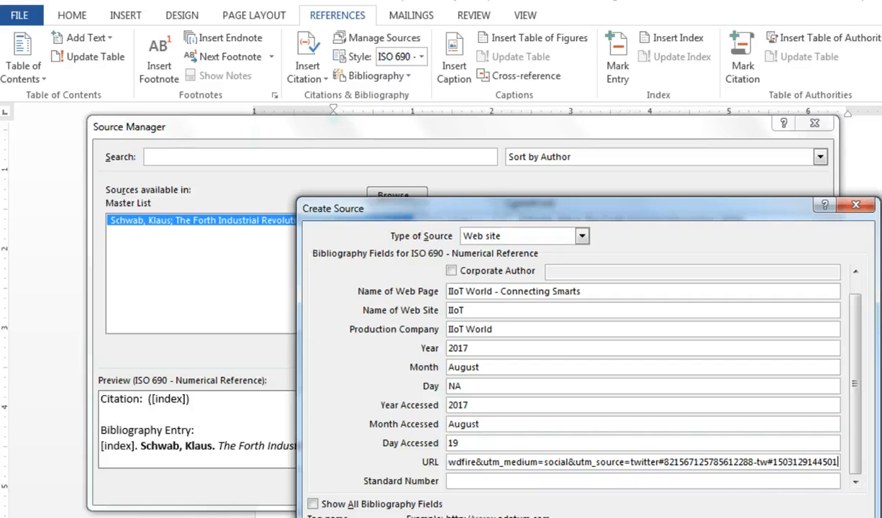
pyautogui.click(744, 506)
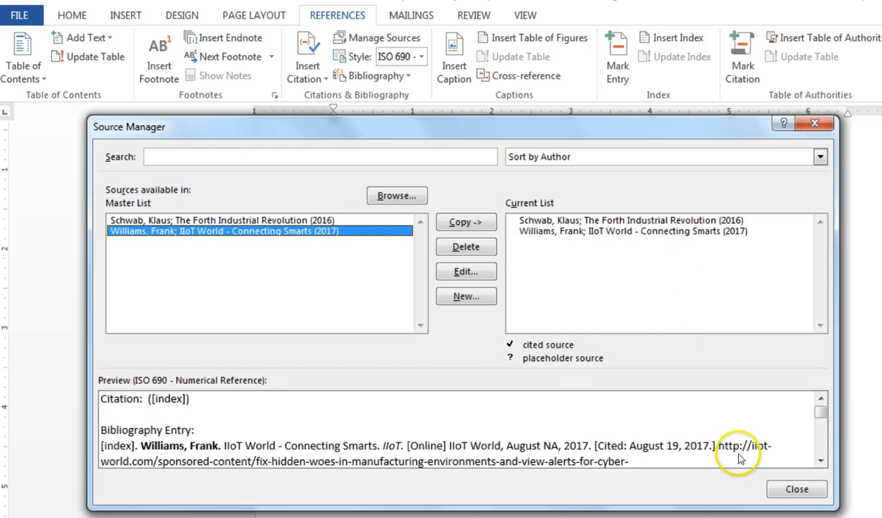
pyautogui.click(810, 491)
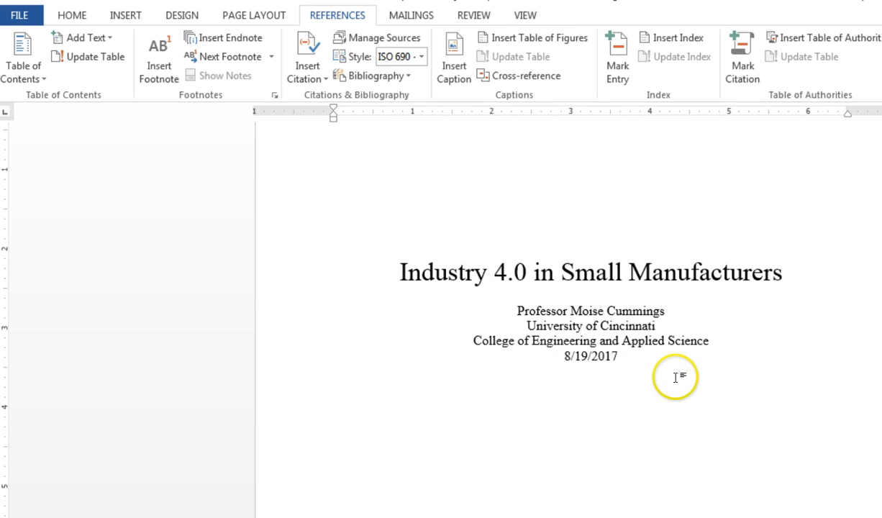
# Replace the red X placeholder after "already loaded onto the dumper" with a citation of The Forth Industrial Revolution (2016).
pyautogui.scroll(-10, 676, 377)
pyautogui.scroll(-15, 674, 377)
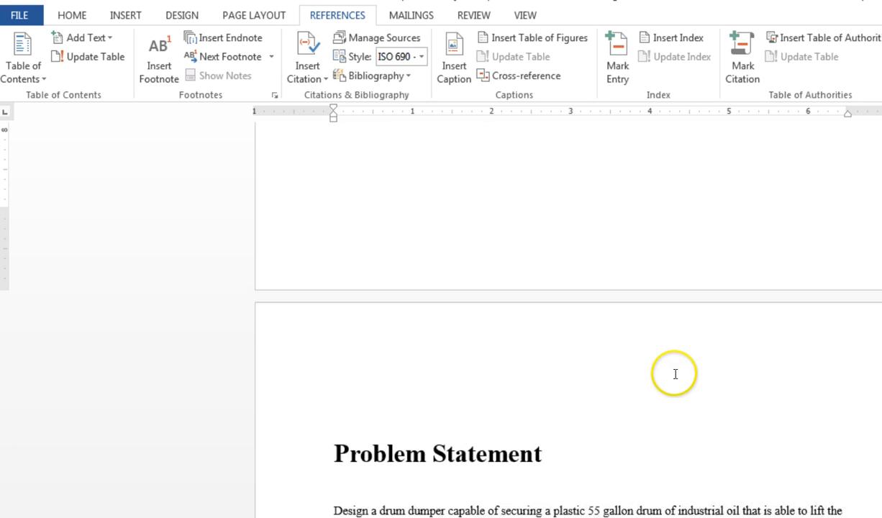
pyautogui.scroll(-15, 675, 372)
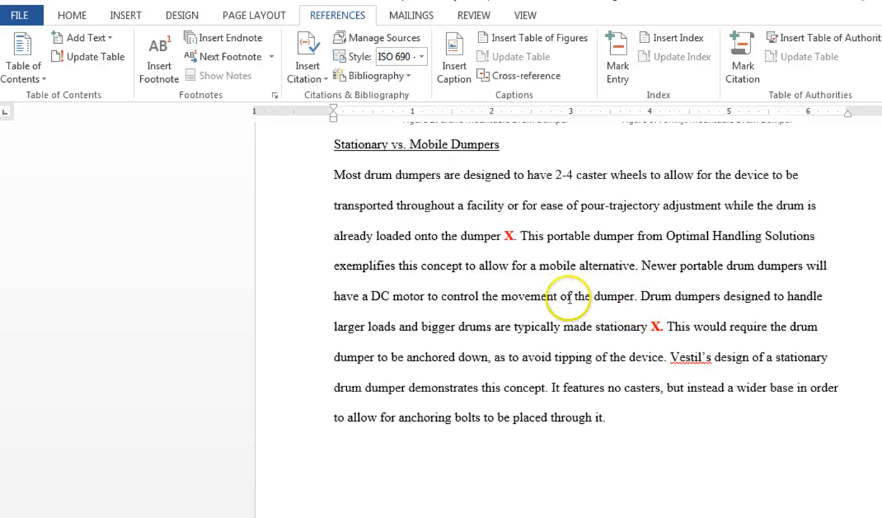
pyautogui.scroll(-1, 540, 327)
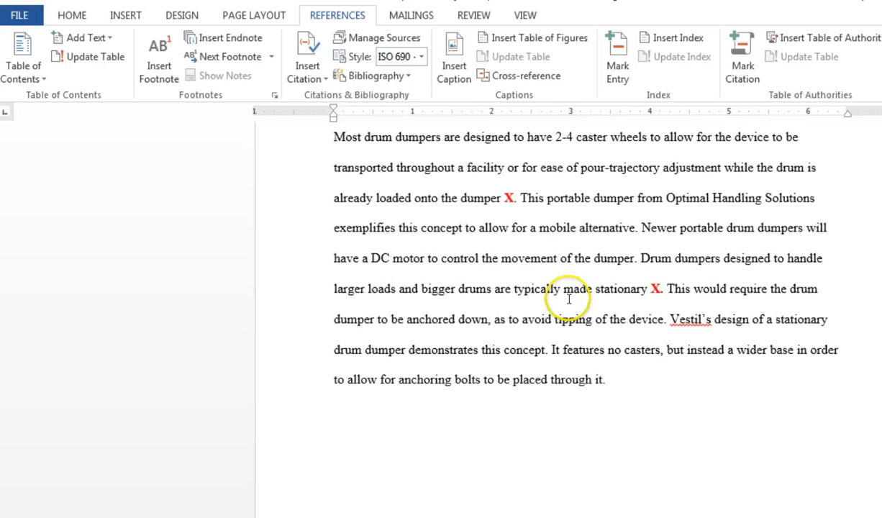
pyautogui.click(507, 198)
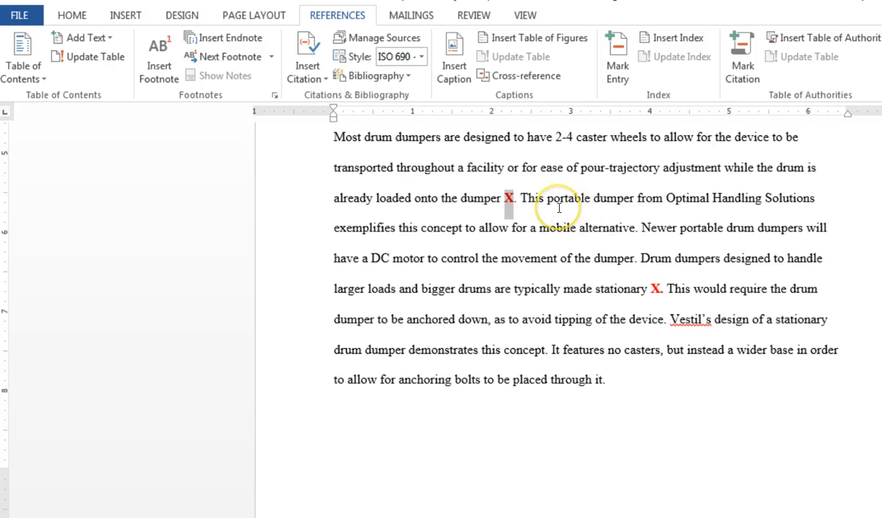
pyautogui.press('Delete')
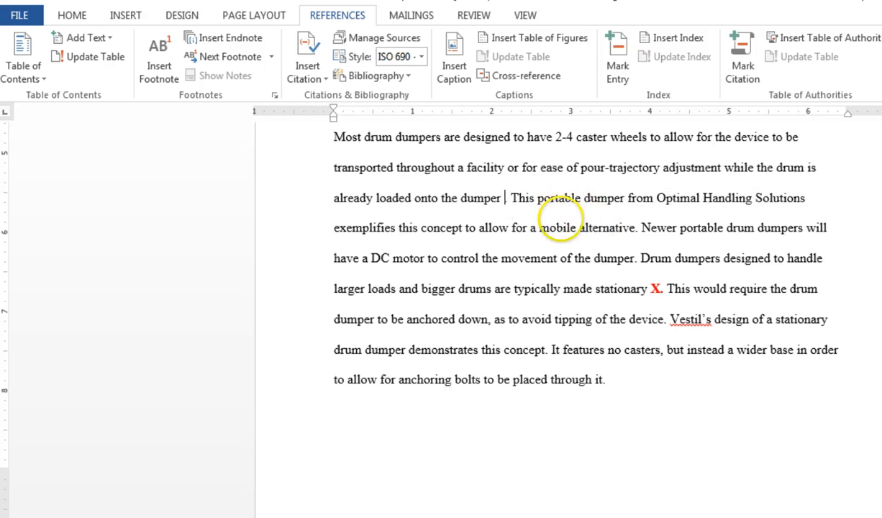
pyautogui.click(326, 80)
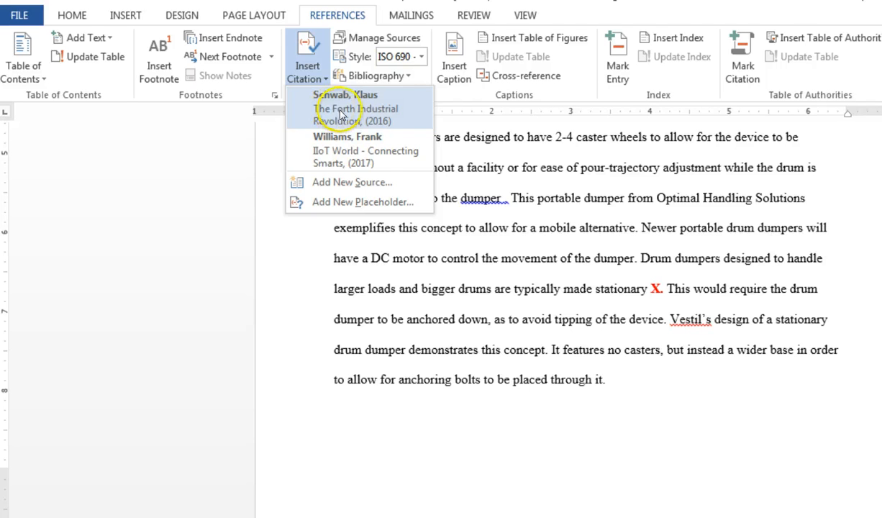
pyautogui.click(333, 114)
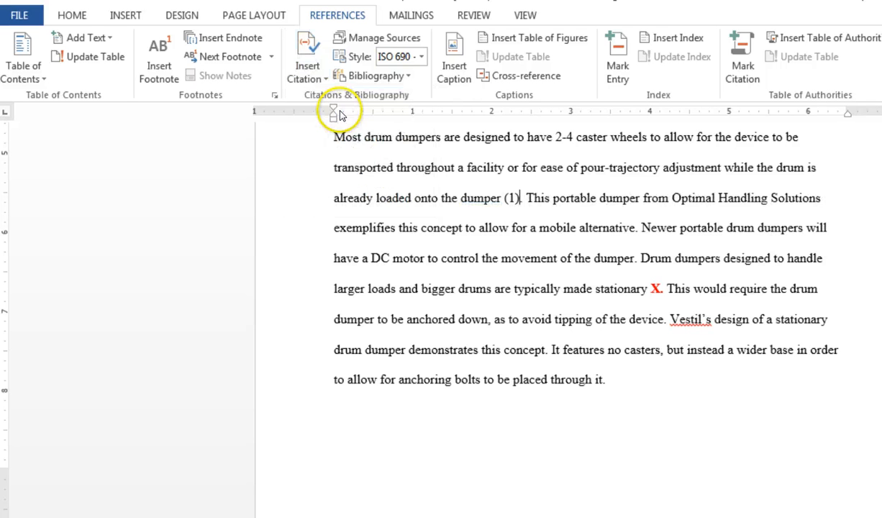
# Replace the red X placeholder after "typically made stationary" with a citation of The Forth Industrial Revolution (2016).
pyautogui.doubleClick(656, 289)
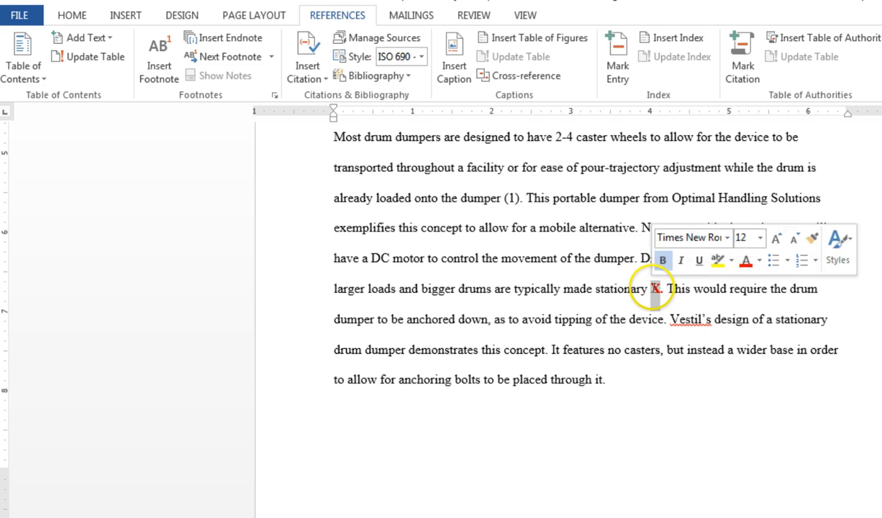
pyautogui.press('Delete')
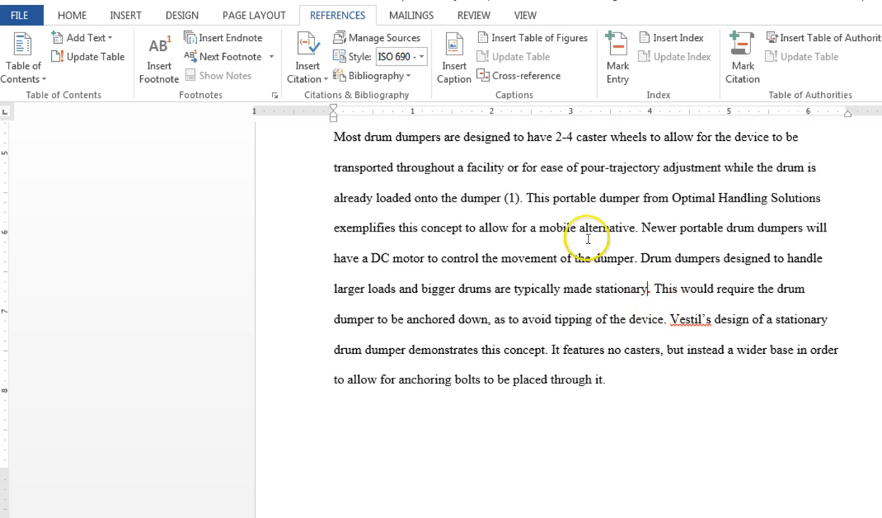
pyautogui.click(307, 71)
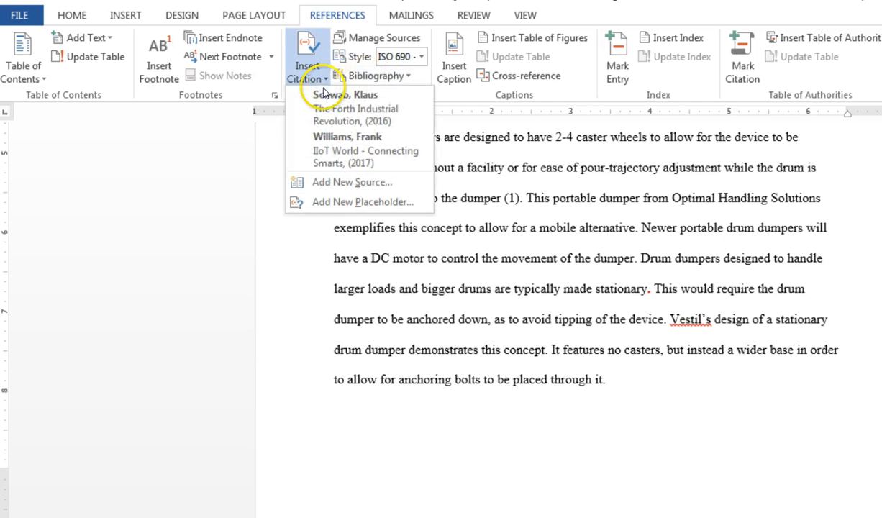
pyautogui.click(343, 113)
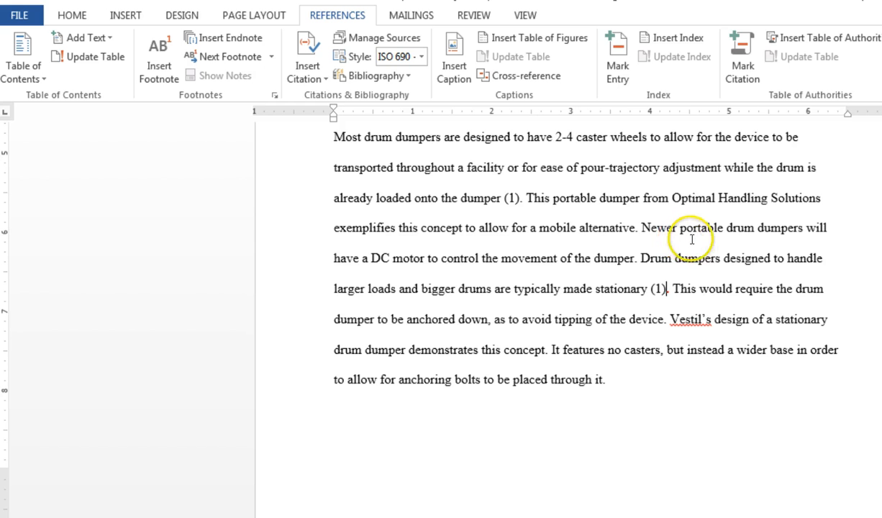
# Insert a citation of IIoT World - Connecting Smarts (2017) before the period after "control the movement of the dumper".
pyautogui.click(633, 259)
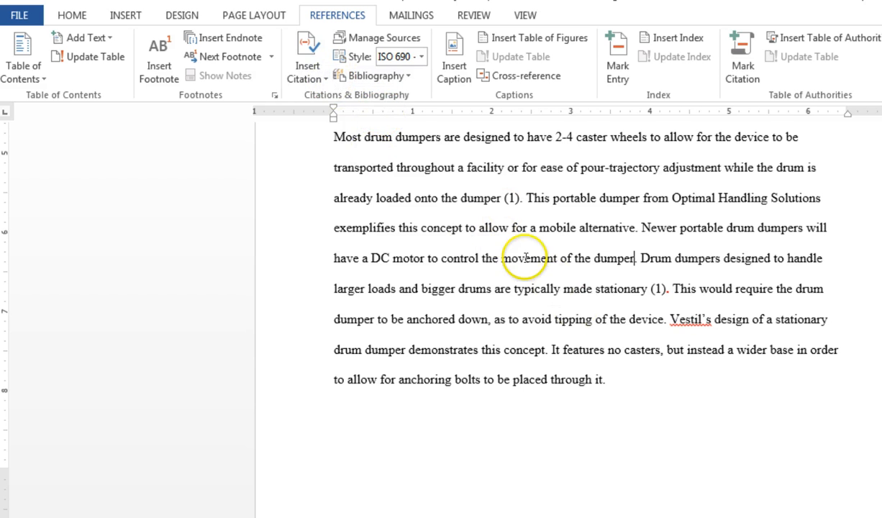
pyautogui.click(327, 80)
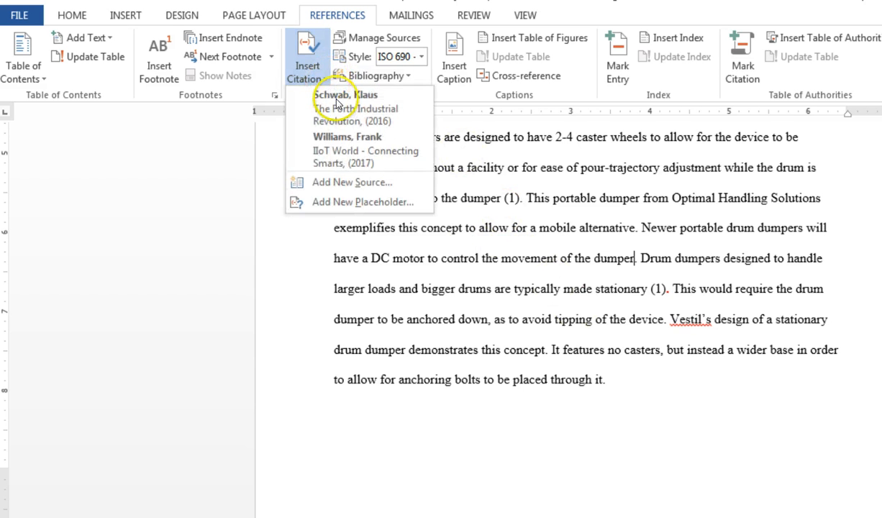
pyautogui.click(351, 159)
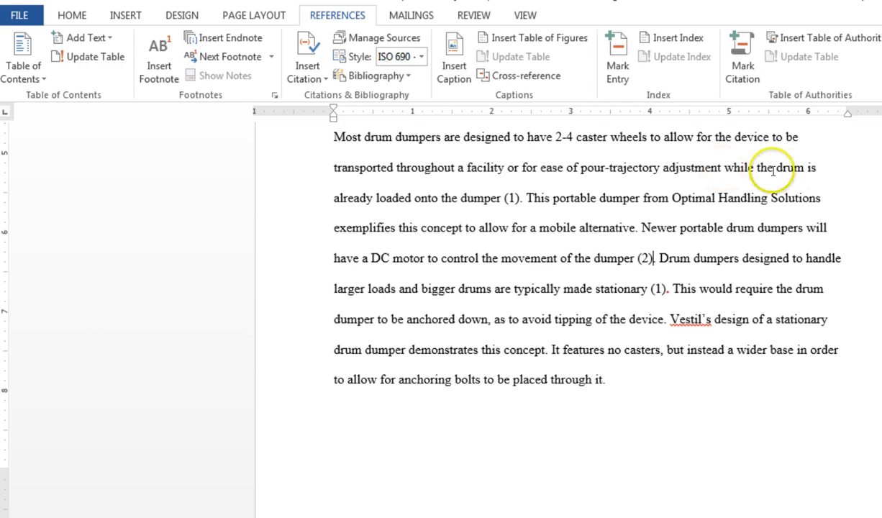
# Examine the edit, source, conversion and update options of the citation after "already loaded onto the dumper", including its page and suppress settings.
pyautogui.click(509, 198)
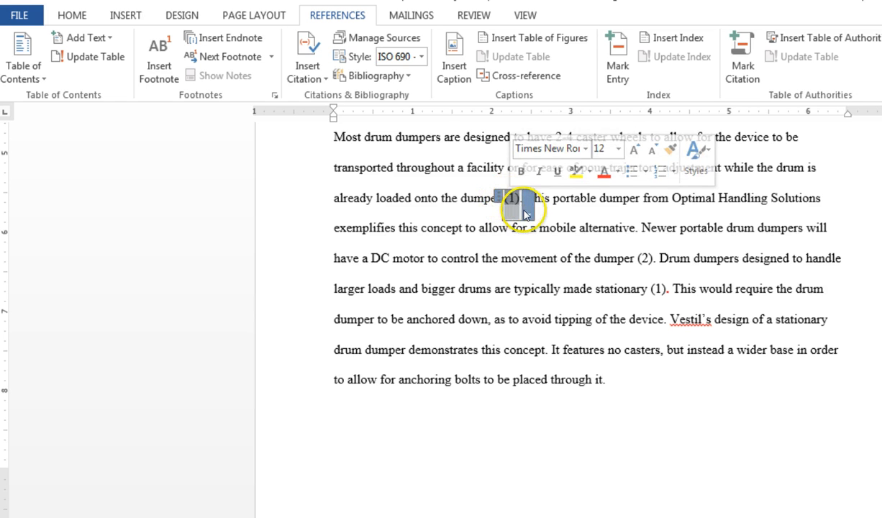
pyautogui.click(527, 213)
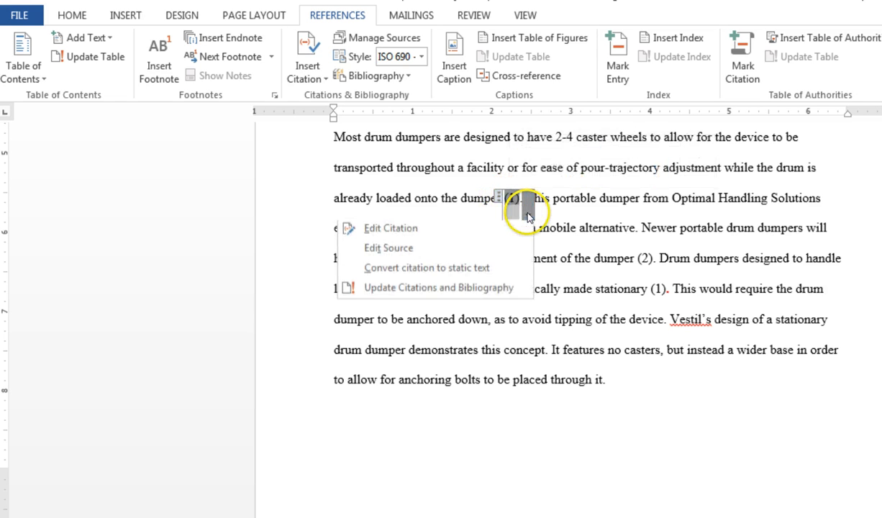
pyautogui.click(483, 228)
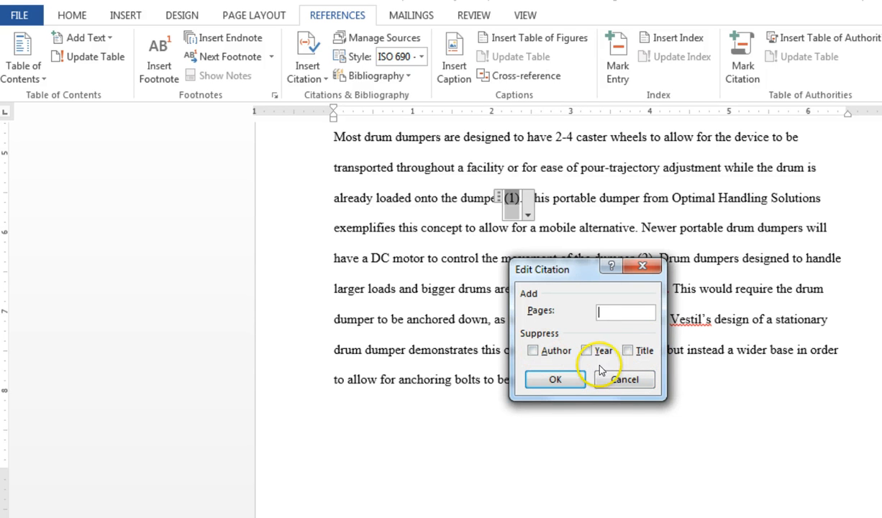
pyautogui.click(612, 385)
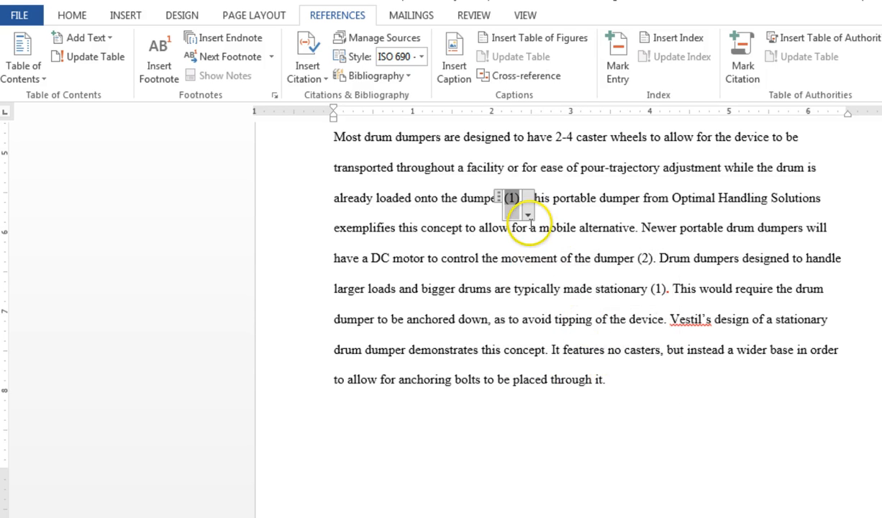
pyautogui.click(528, 218)
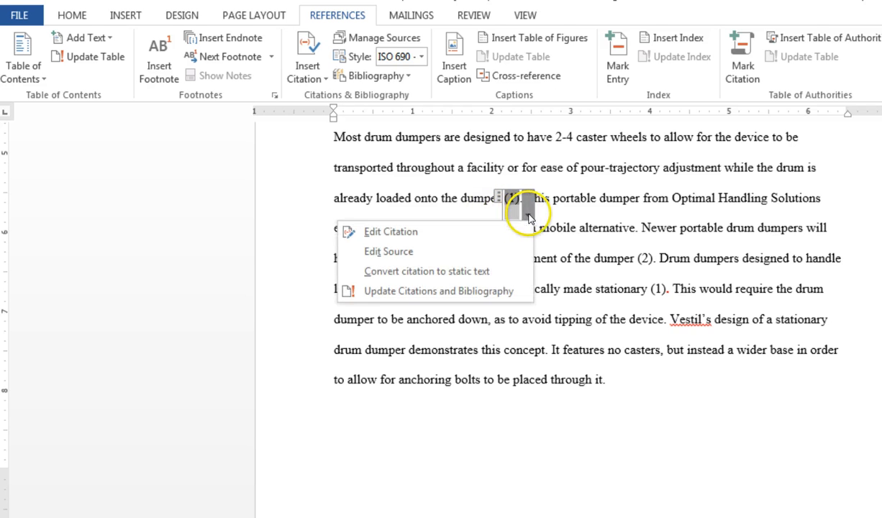
pyautogui.click(527, 217)
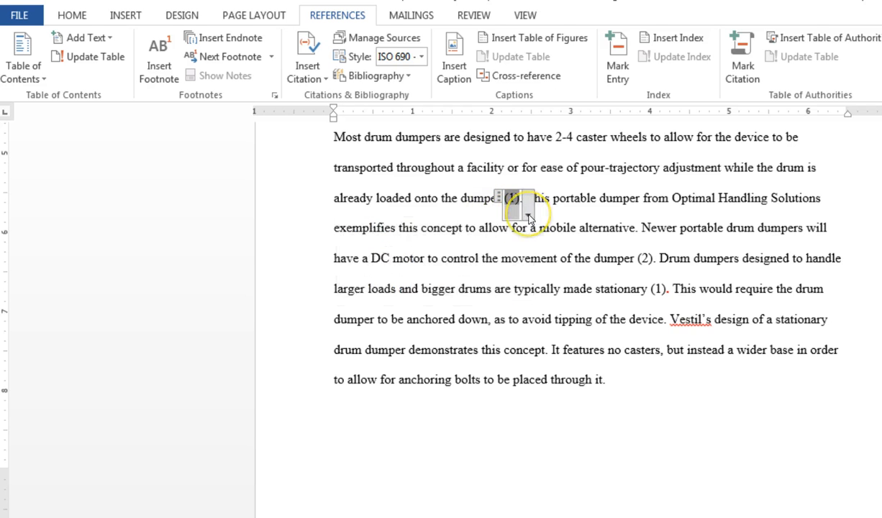
pyautogui.click(527, 217)
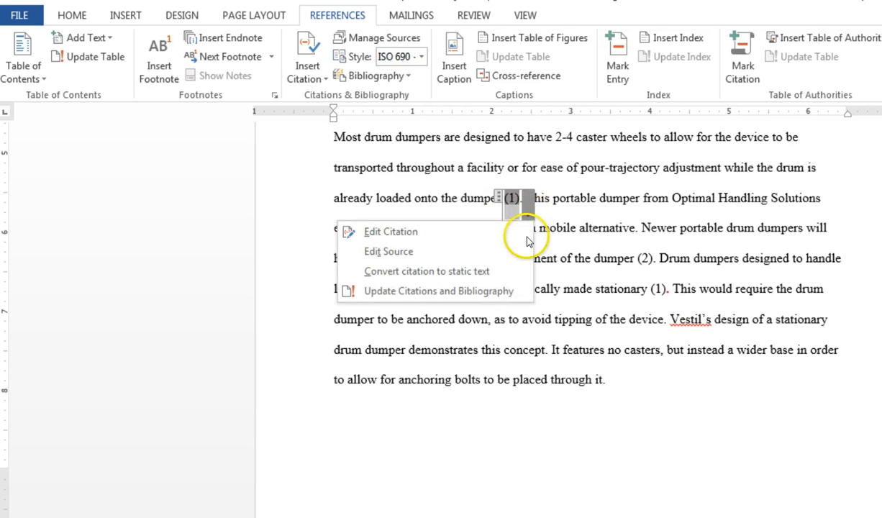
pyautogui.click(512, 295)
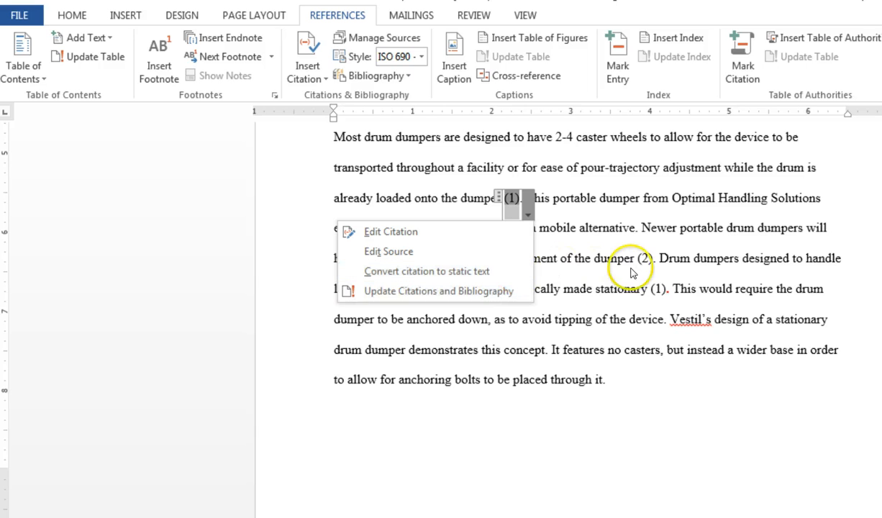
pyautogui.click(669, 289)
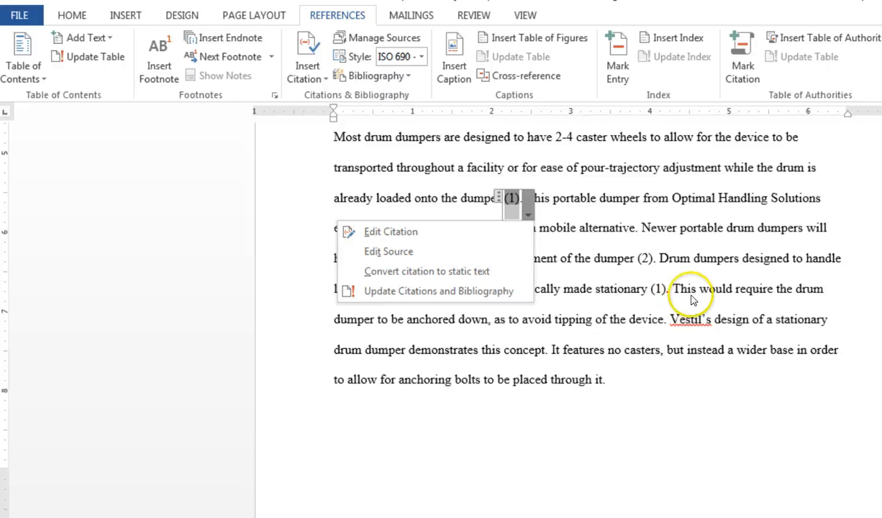
pyautogui.click(705, 259)
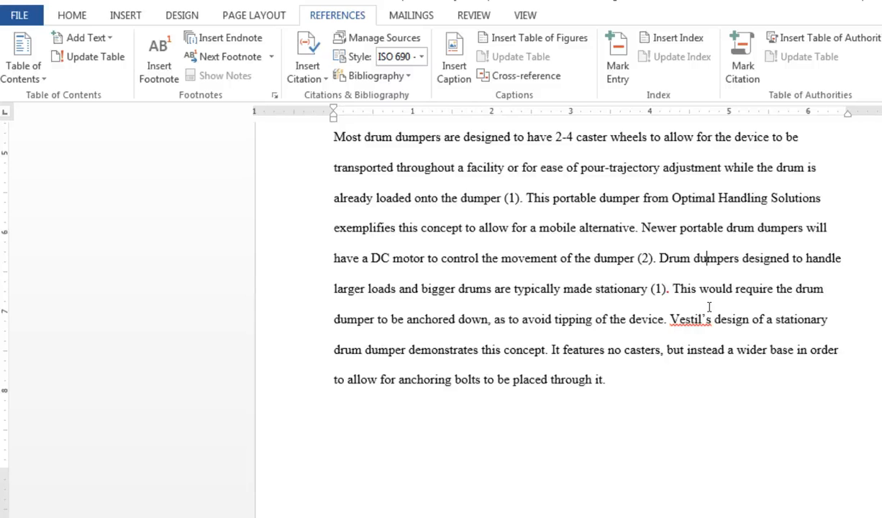
# Insert the built-in References bibliography at the start of a blank page after the Design Specifications section.
pyautogui.scroll(-10, 709, 307)
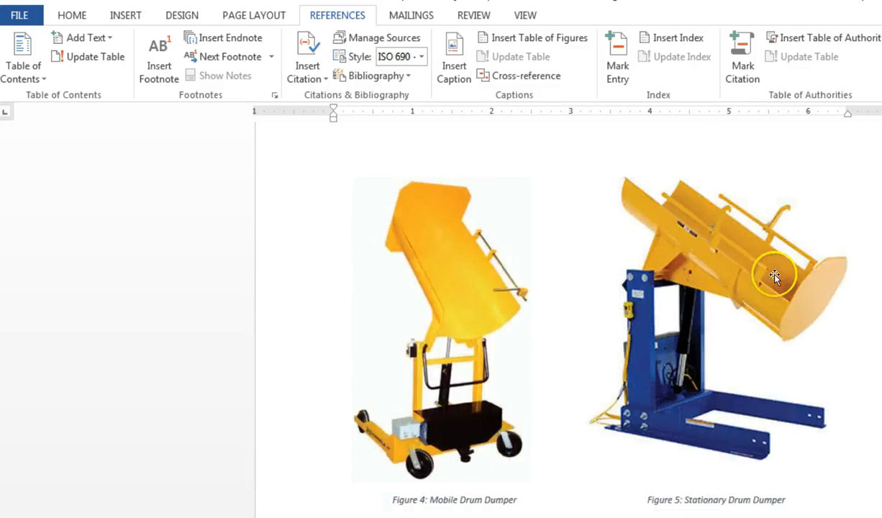
pyautogui.scroll(-15, 774, 277)
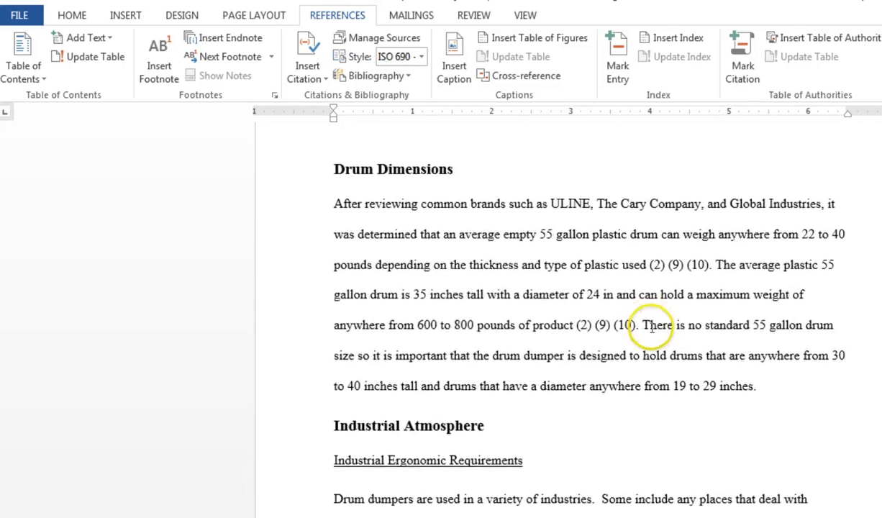
pyautogui.scroll(-15, 652, 328)
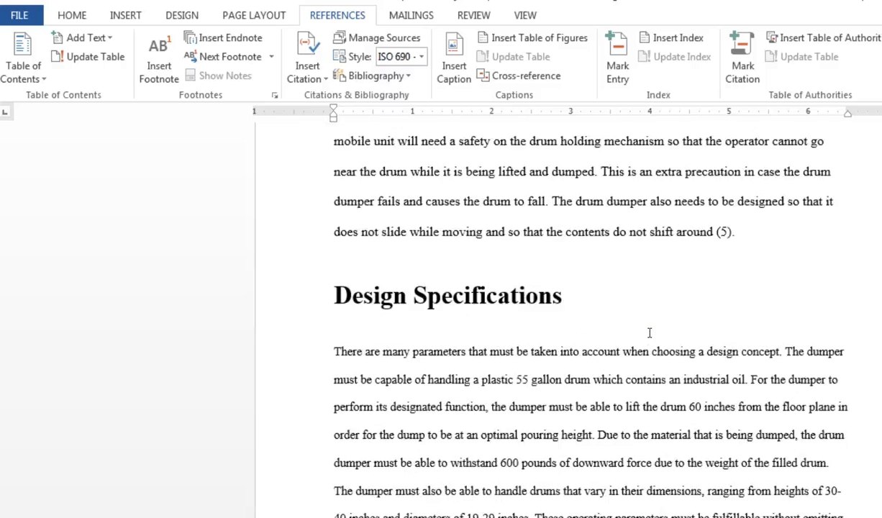
pyautogui.scroll(-12, 649, 332)
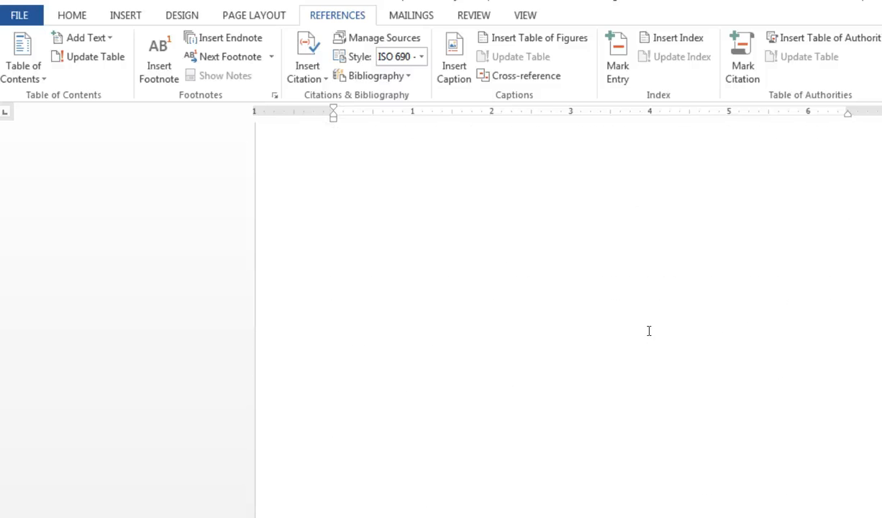
pyautogui.scroll(-10, 648, 330)
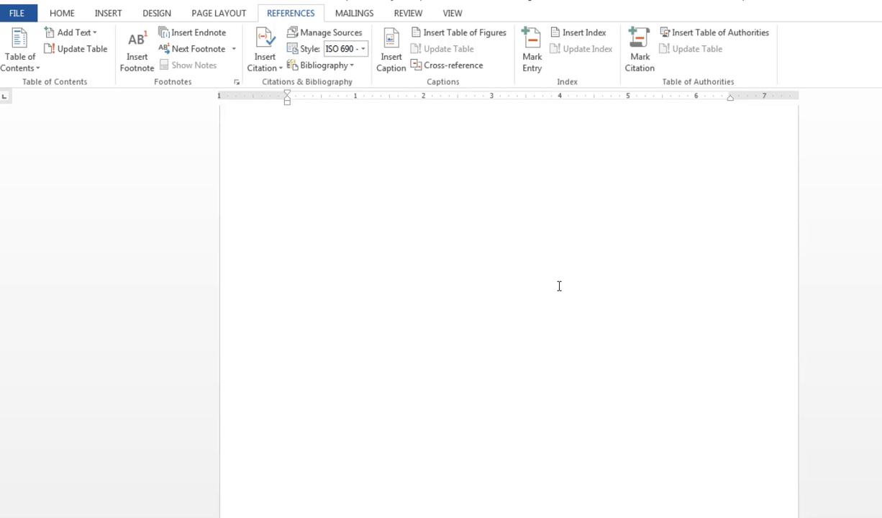
pyautogui.scroll(5, 559, 285)
pyautogui.scroll(-8, 559, 286)
pyautogui.click(549, 289)
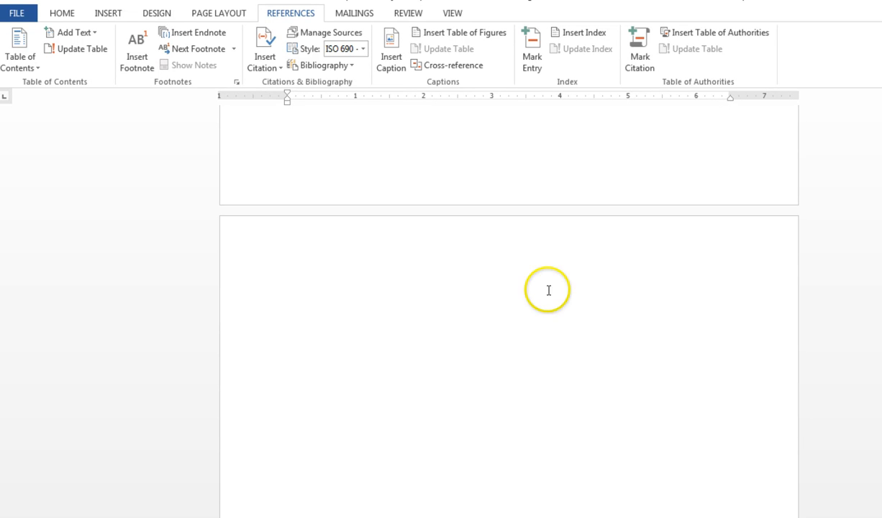
pyautogui.click(407, 281)
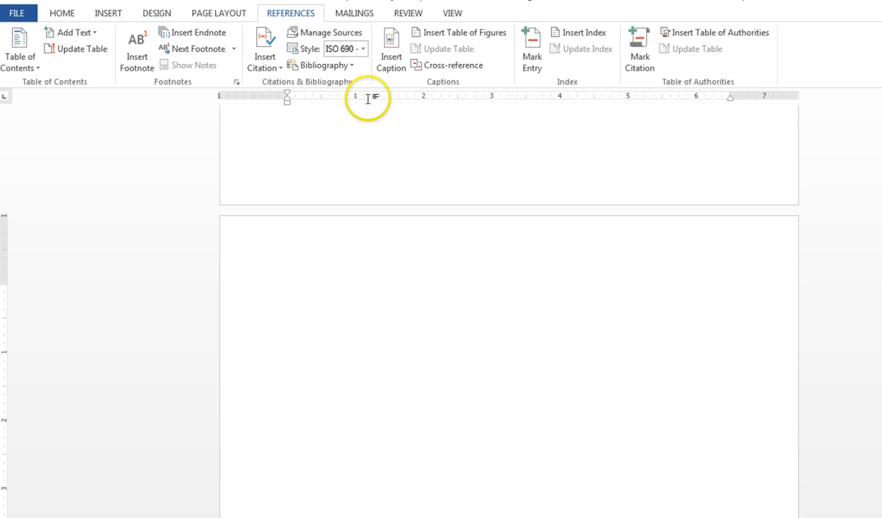
pyautogui.click(352, 67)
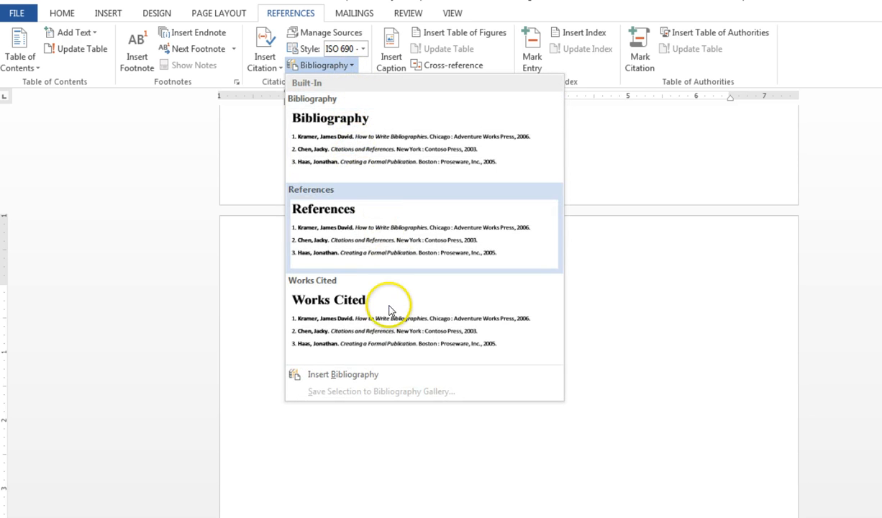
pyautogui.click(387, 240)
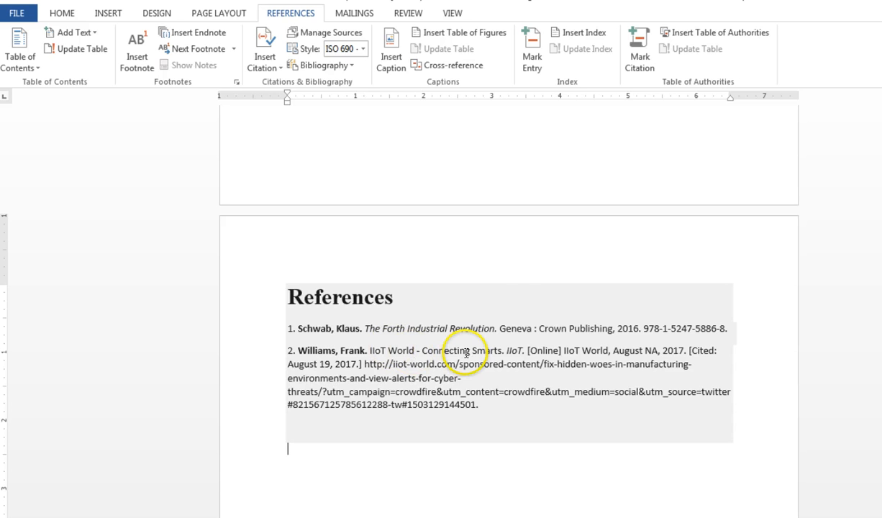
pyautogui.click(507, 261)
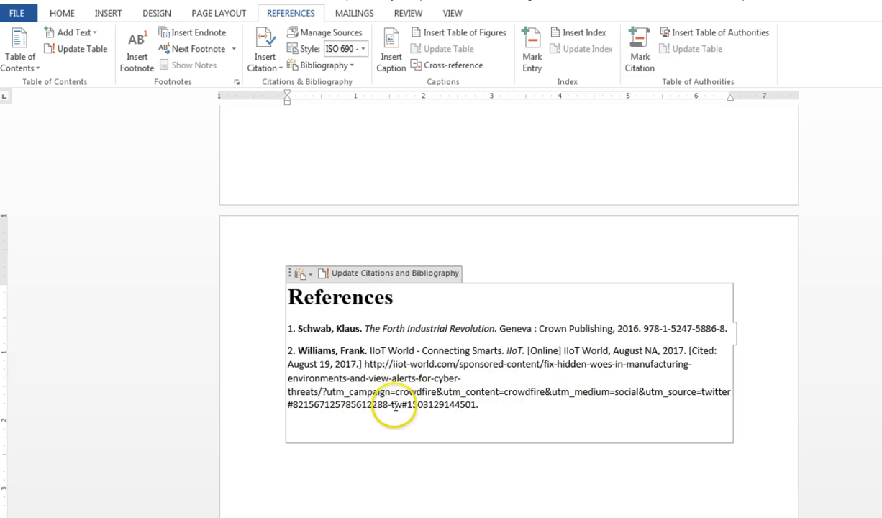
pyautogui.click(512, 448)
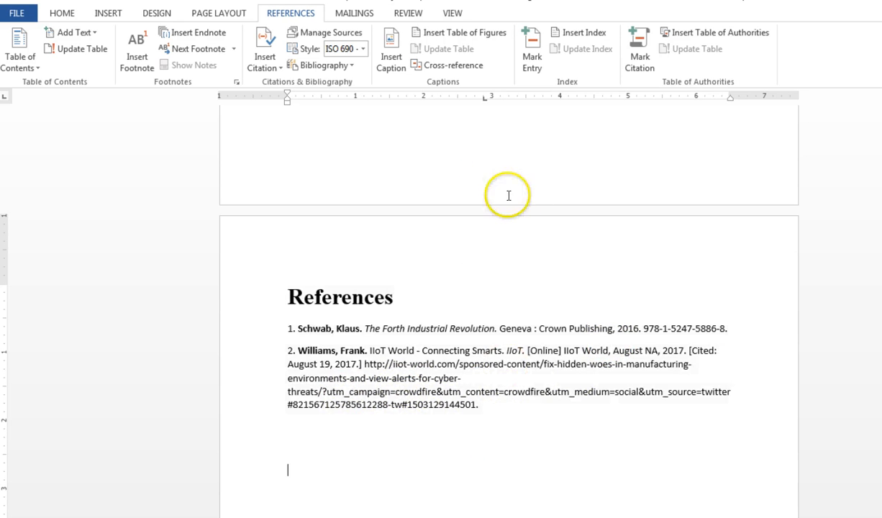